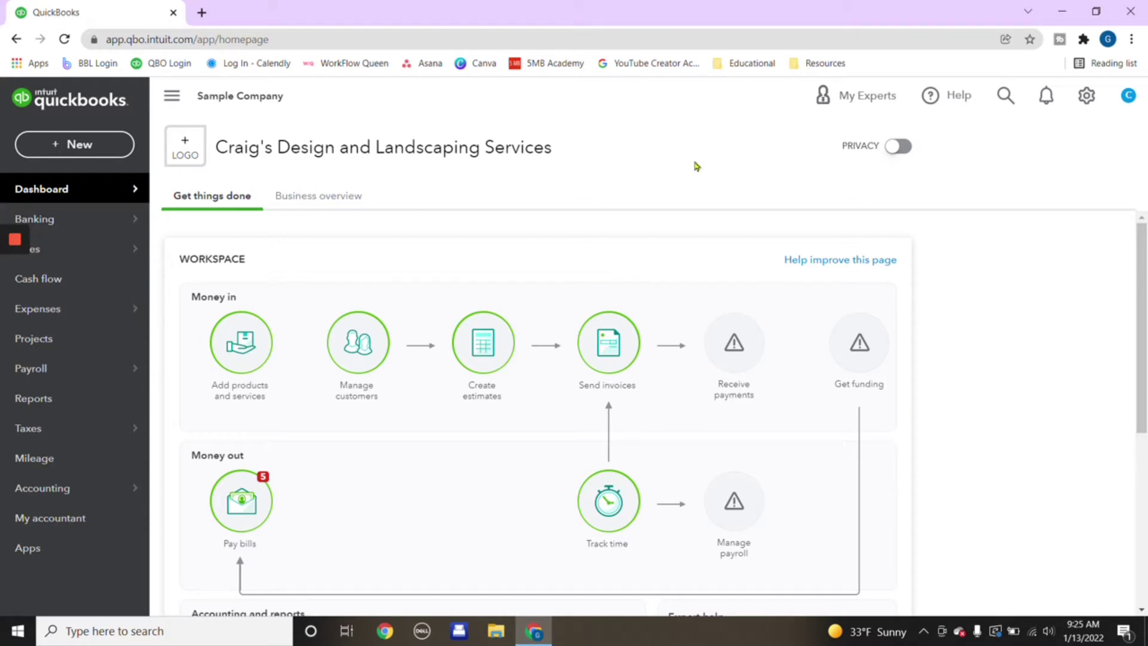
Glance at the list of new transaction types, then close it.
mouse_move(68, 188)
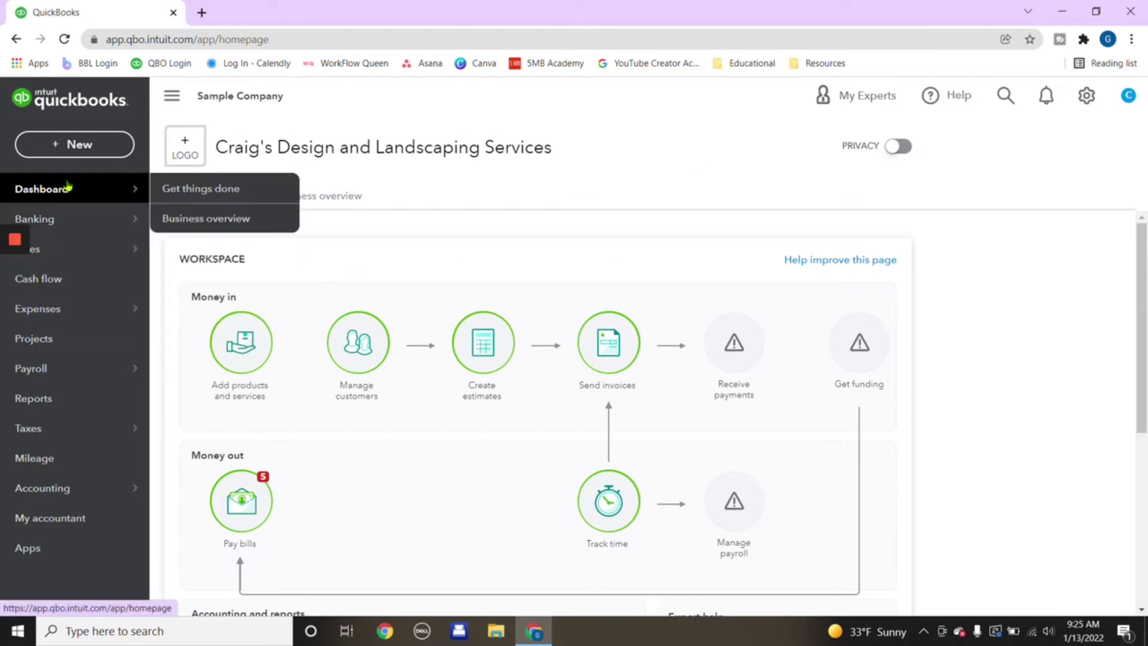
left_click(73, 145)
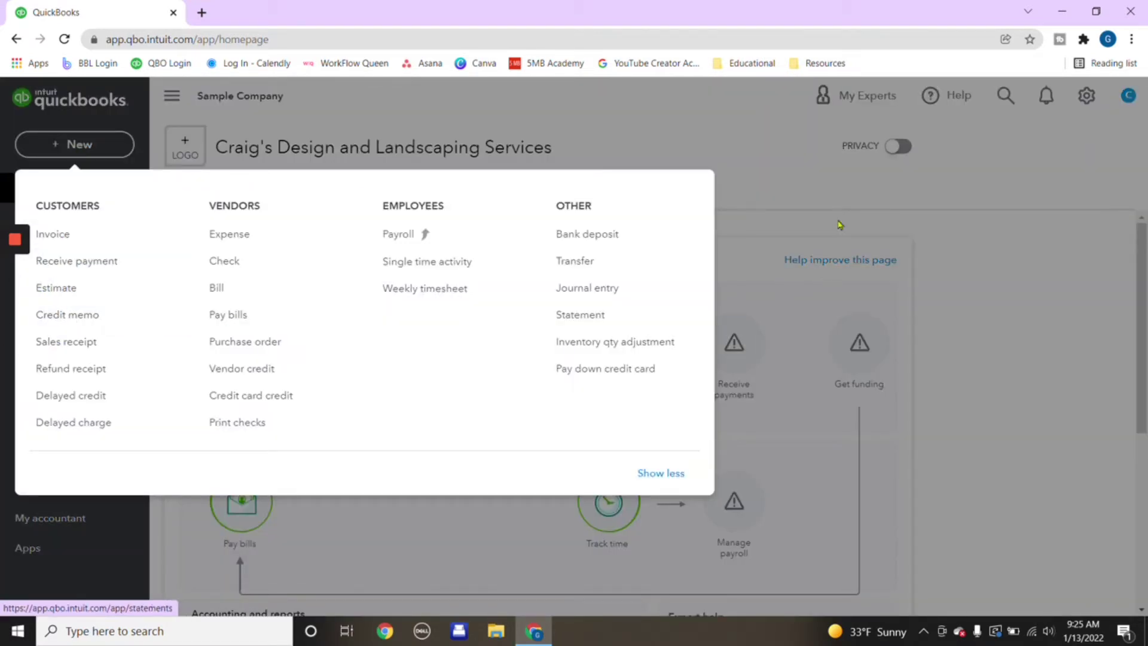
left_click(691, 167)
Show the Banking page's Checking feed of 25 transactions, briefly checking the Link account options.
mouse_move(118, 223)
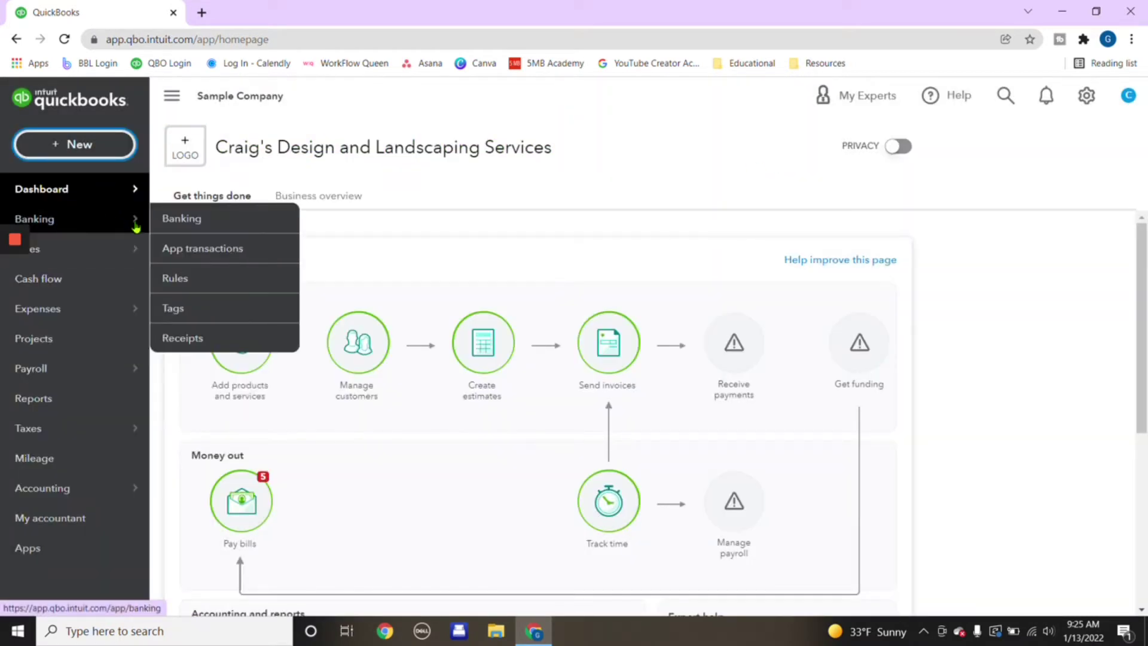
left_click(168, 222)
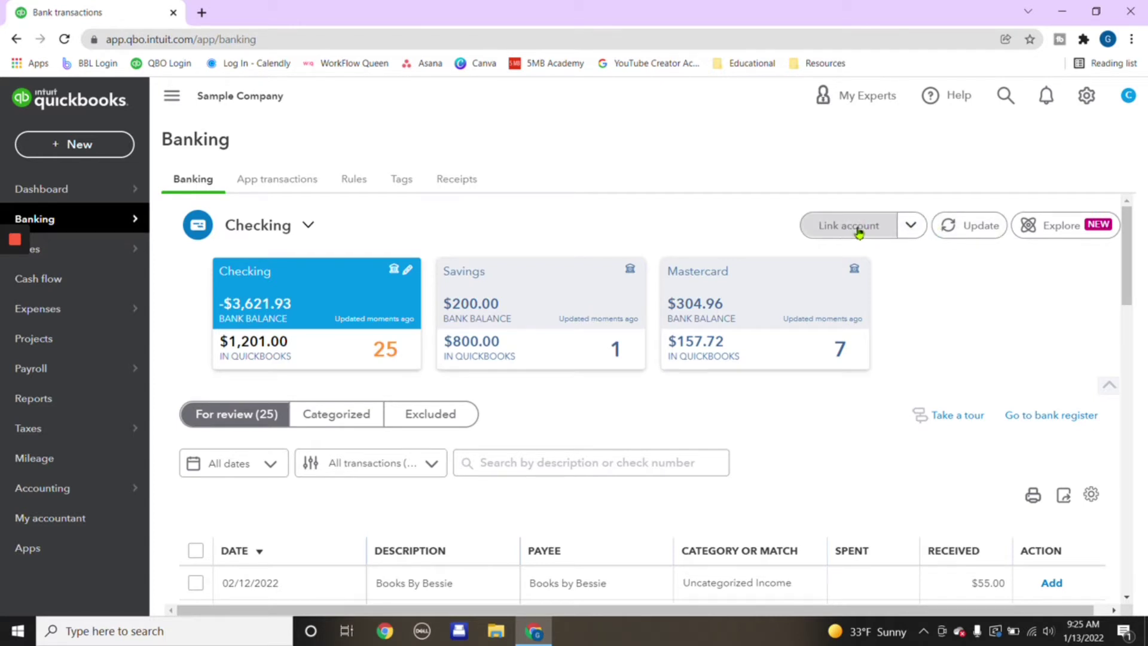
left_click(904, 230)
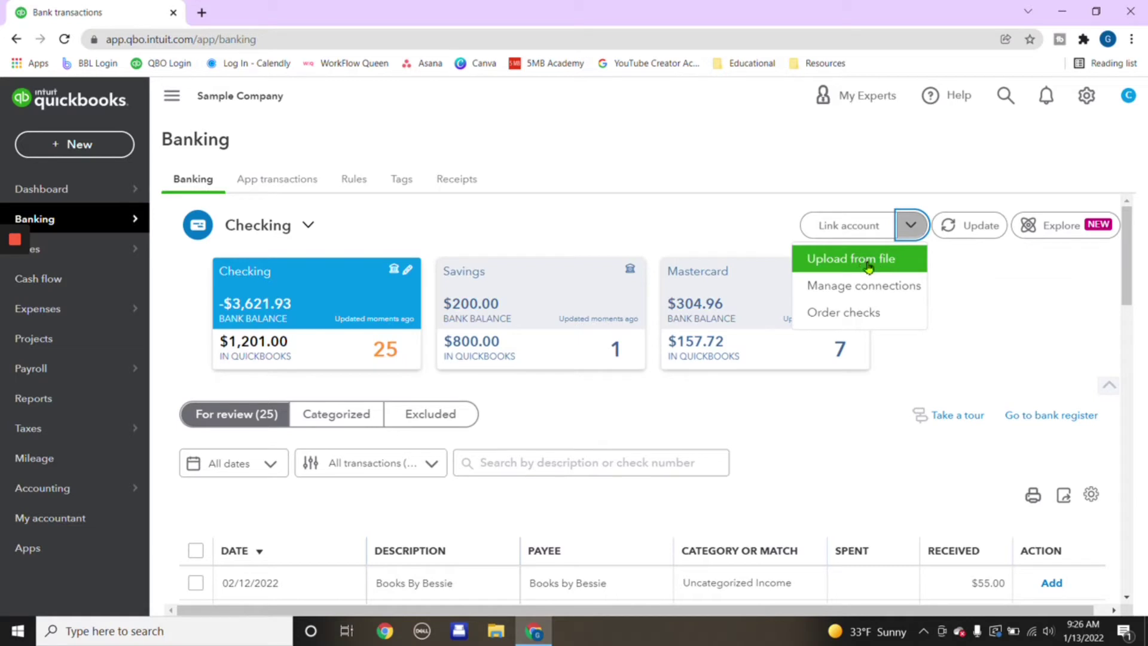
left_click(959, 273)
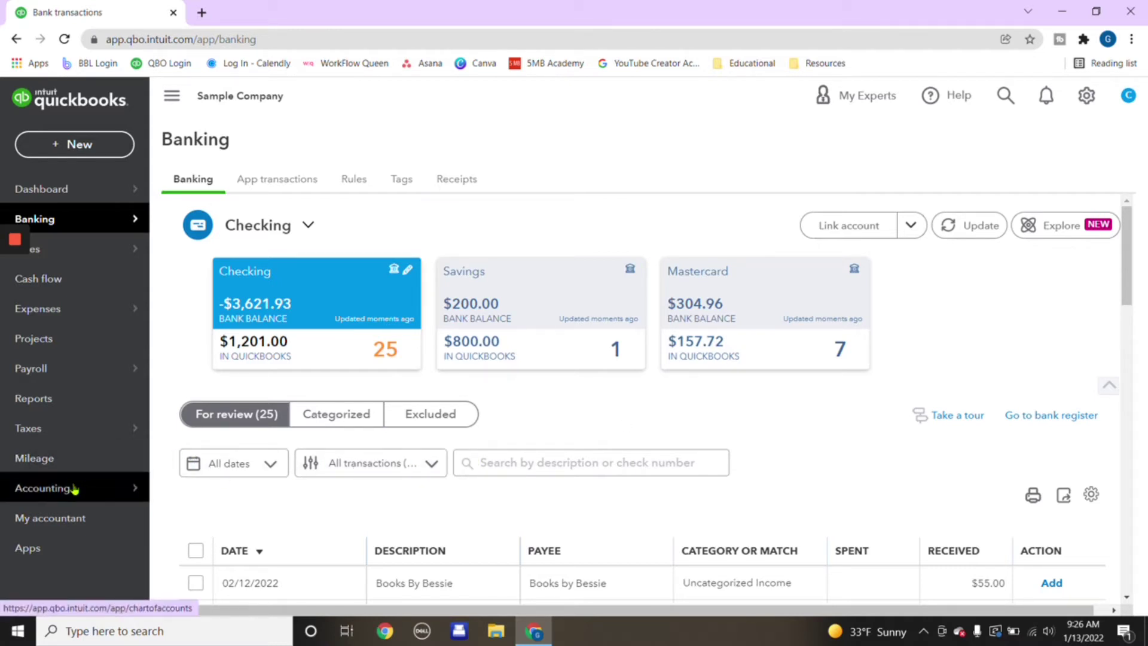
Load the full Chart of Accounts table and scroll through its account types and balances.
mouse_move(73, 488)
left_click(182, 486)
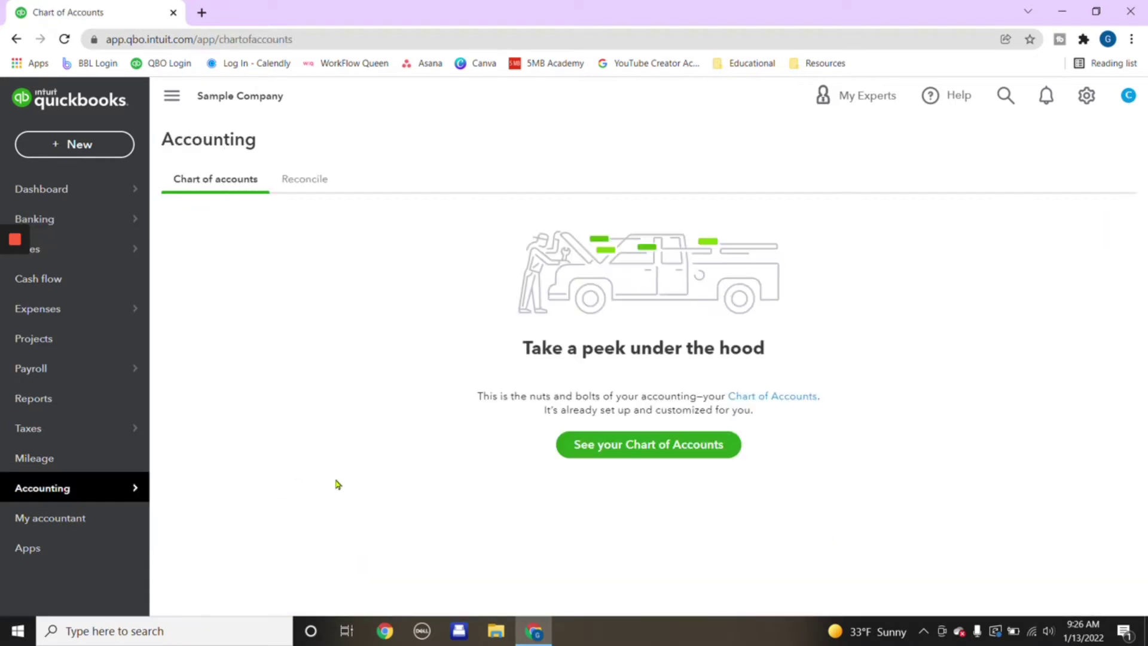
mouse_move(72, 488)
left_click(645, 447)
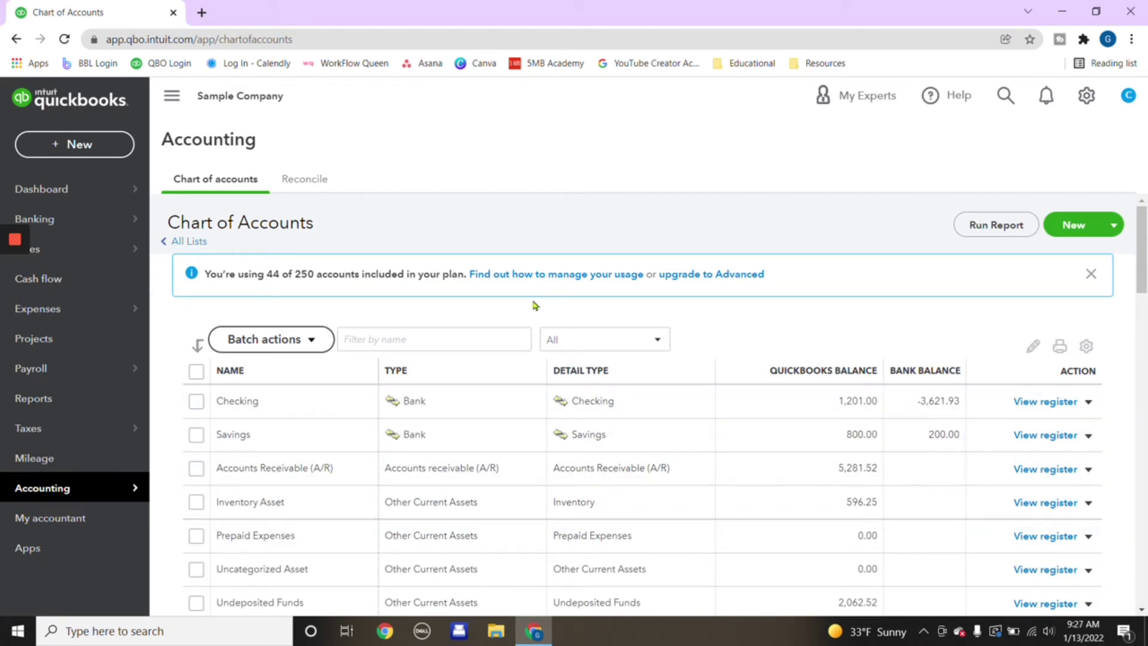
mouse_move(53, 492)
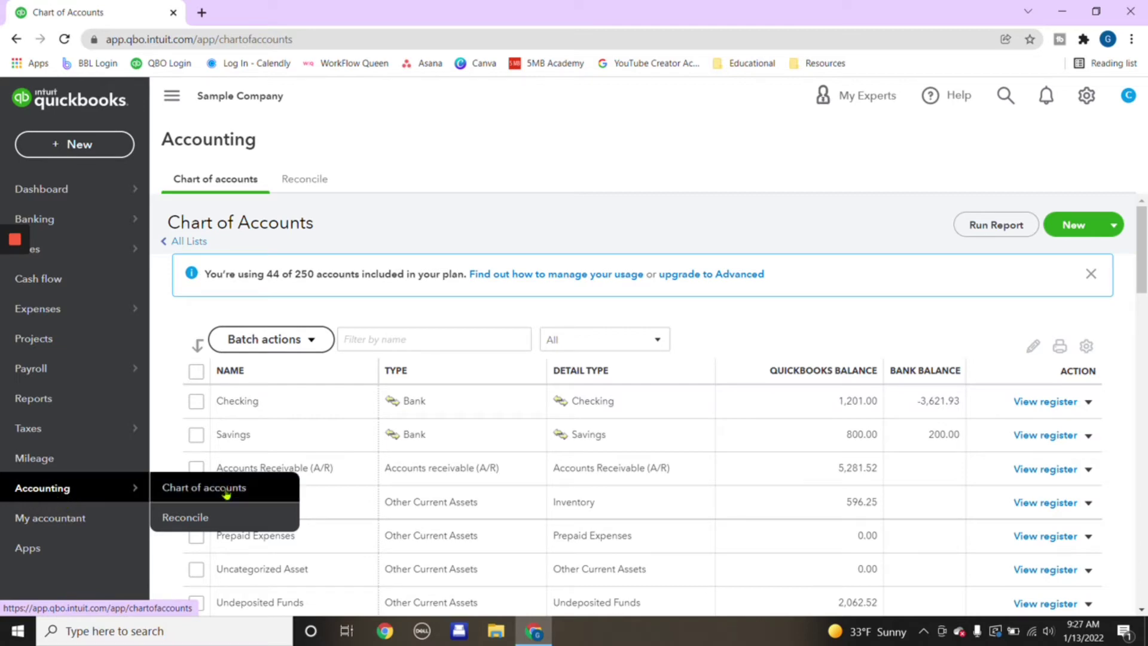
scroll(757, 320, "down", 8)
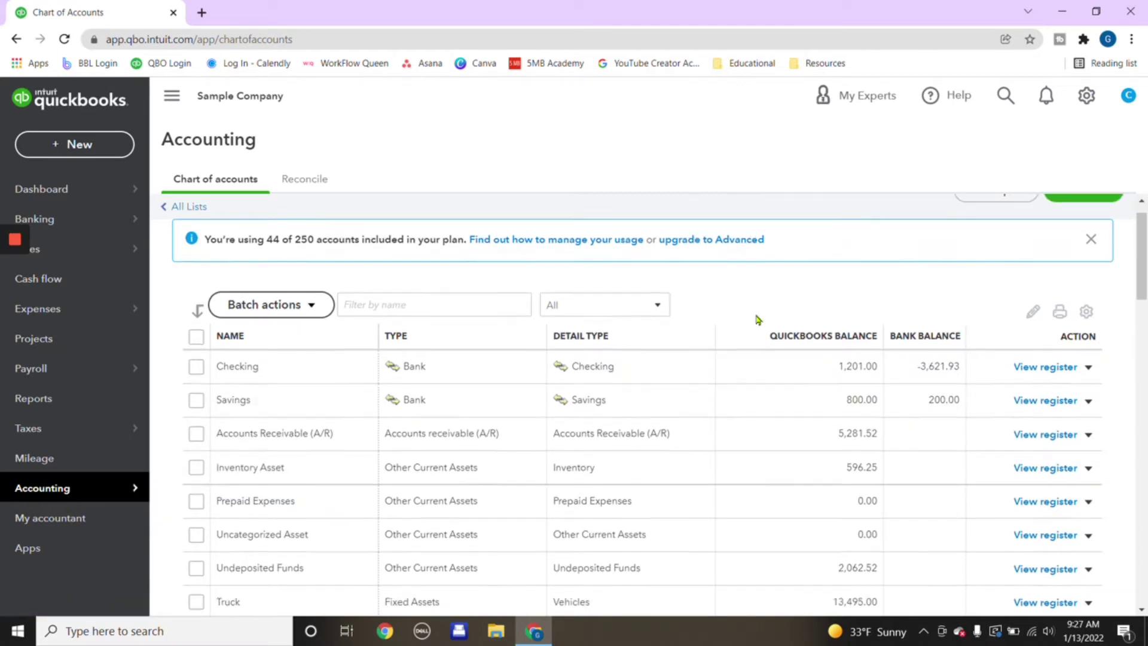
scroll(613, 432, "down", 1)
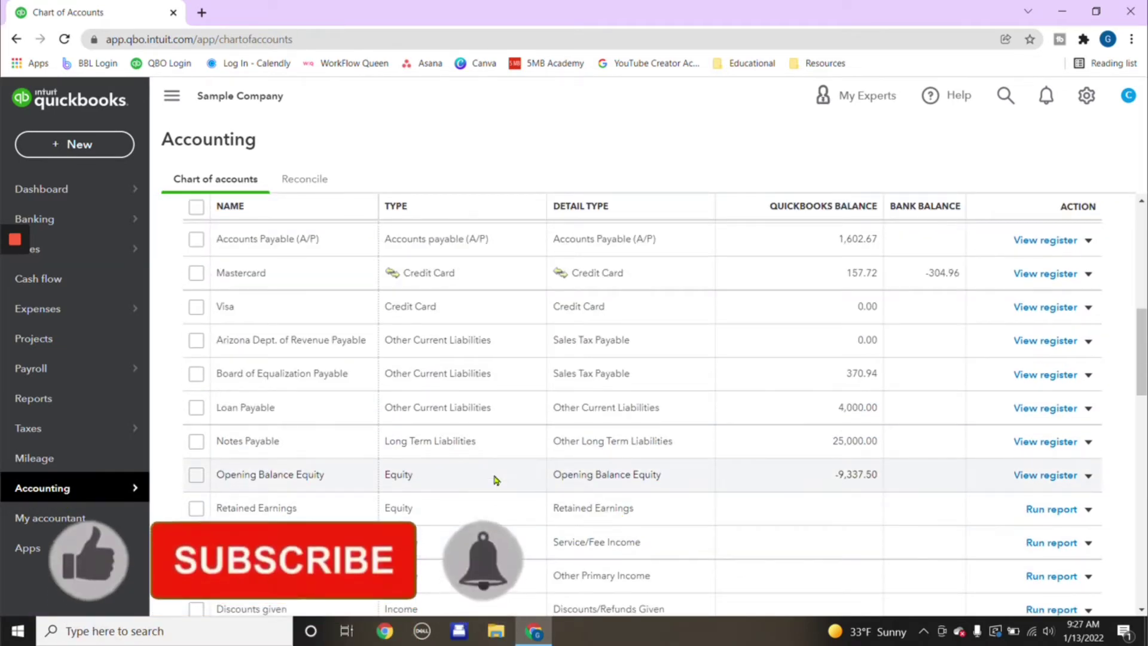
scroll(496, 479, "up", 10)
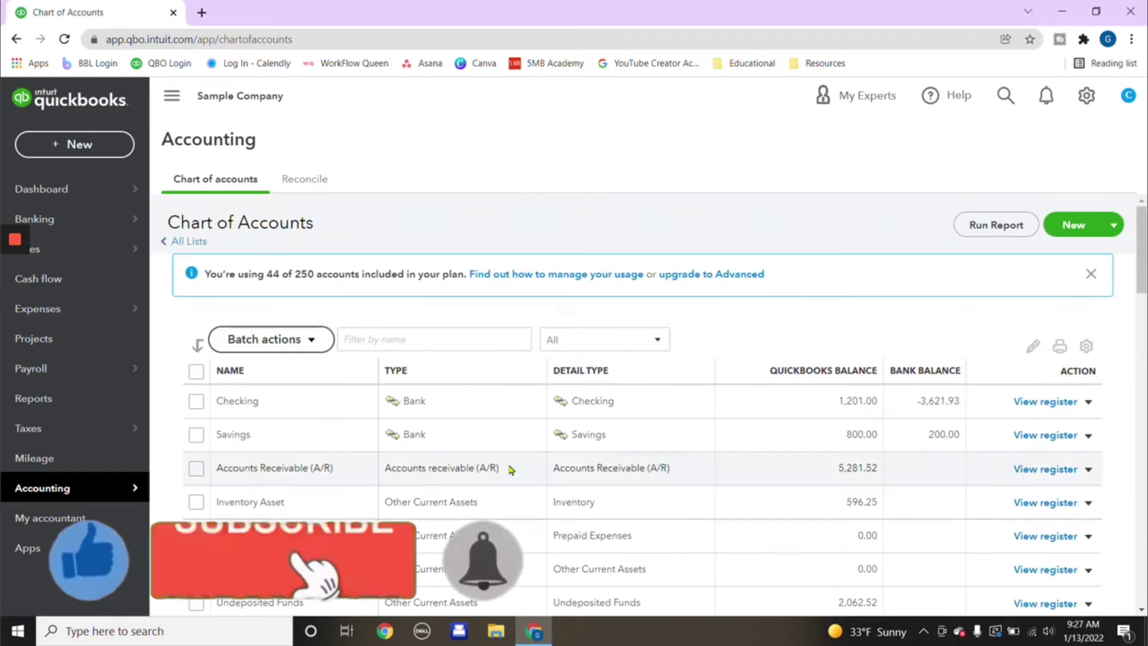
left_click(57, 401)
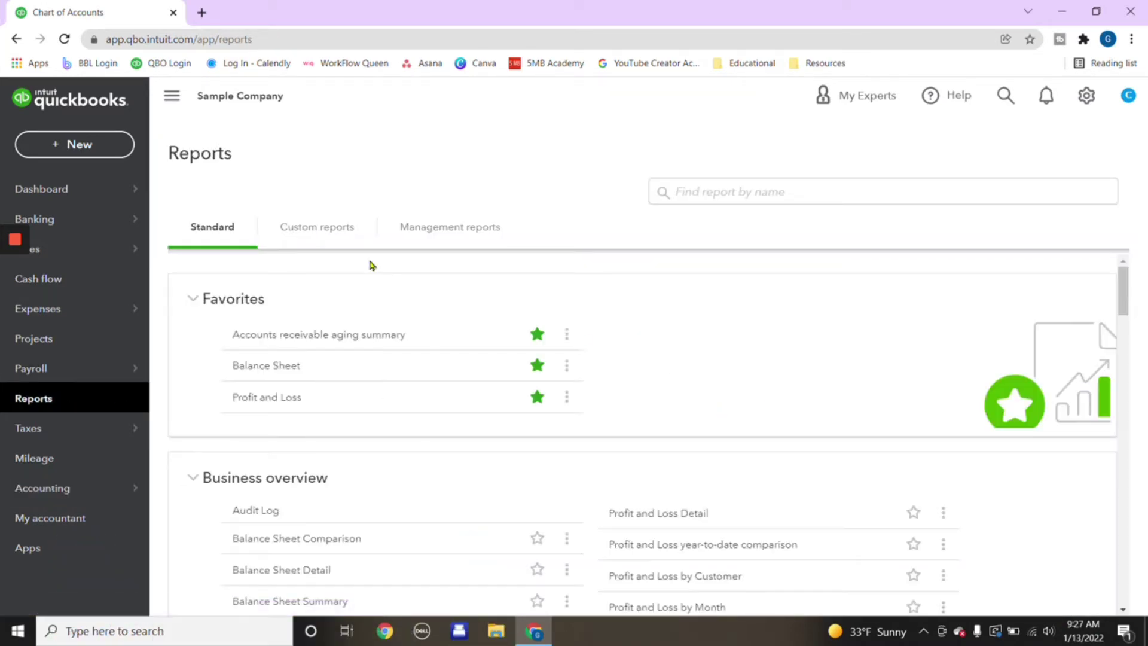
Review the Balance Sheet, then view the January 1–13, 2022 Profit and Loss report.
left_click(286, 368)
scroll(598, 419, "down", 6)
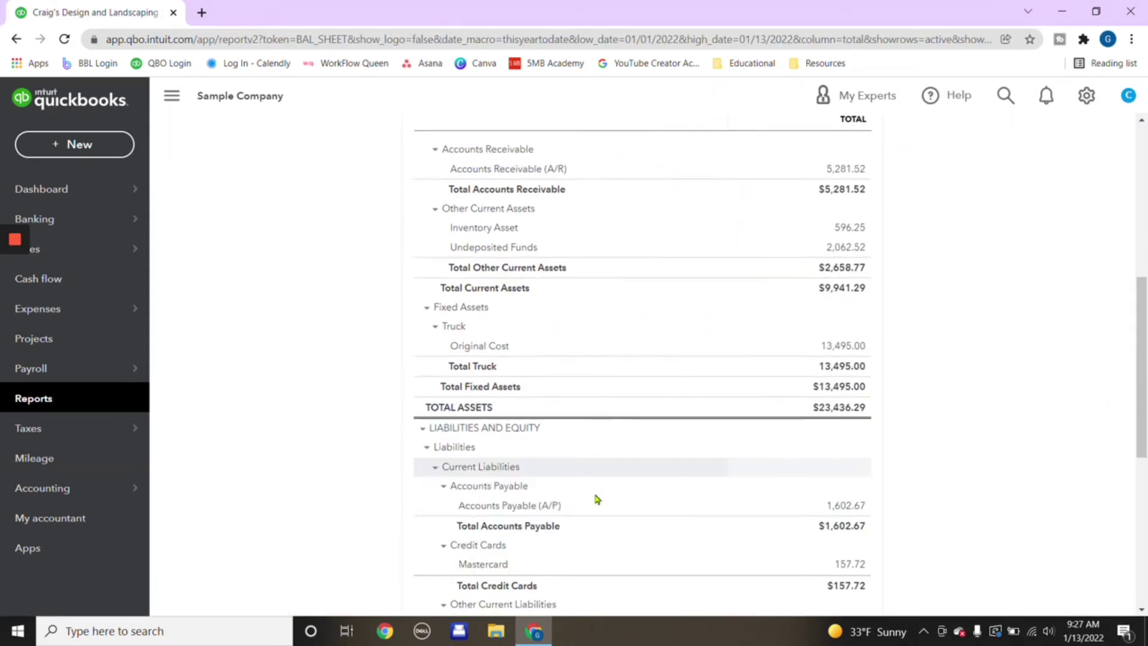
left_click(61, 398)
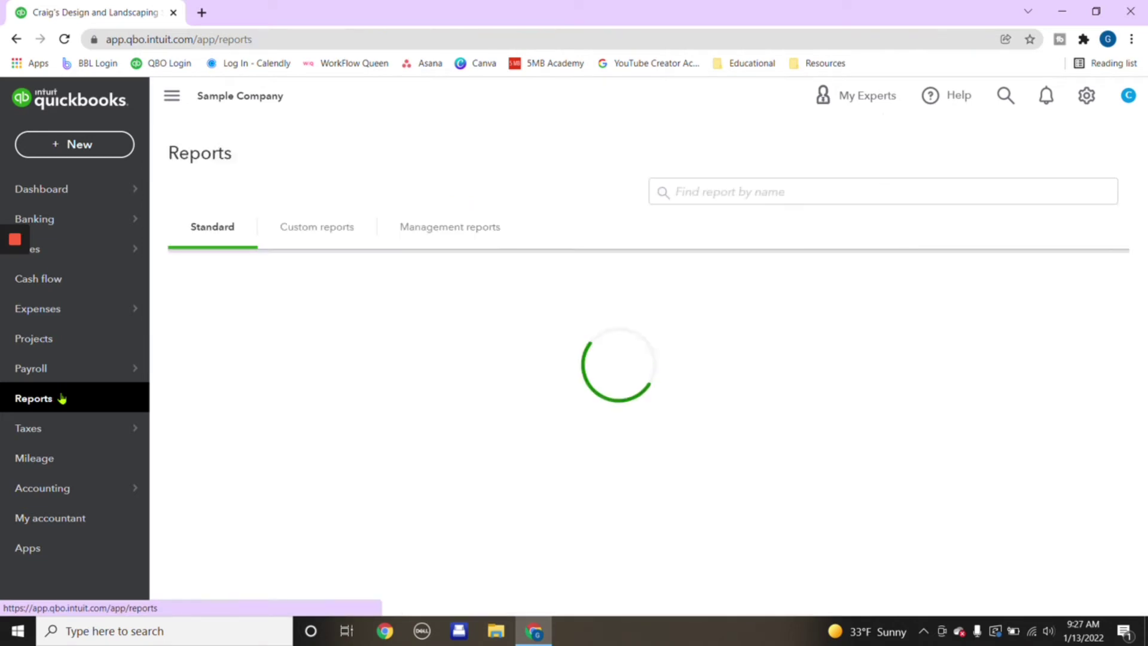
left_click(293, 398)
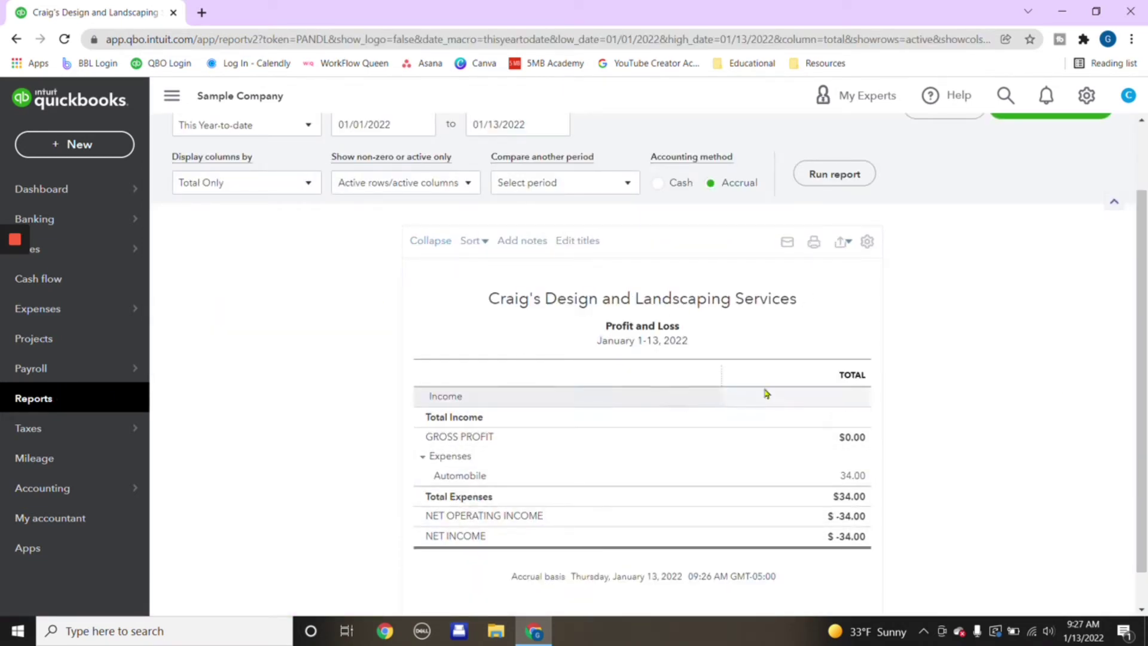
scroll(233, 289, "up", 2)
mouse_move(105, 229)
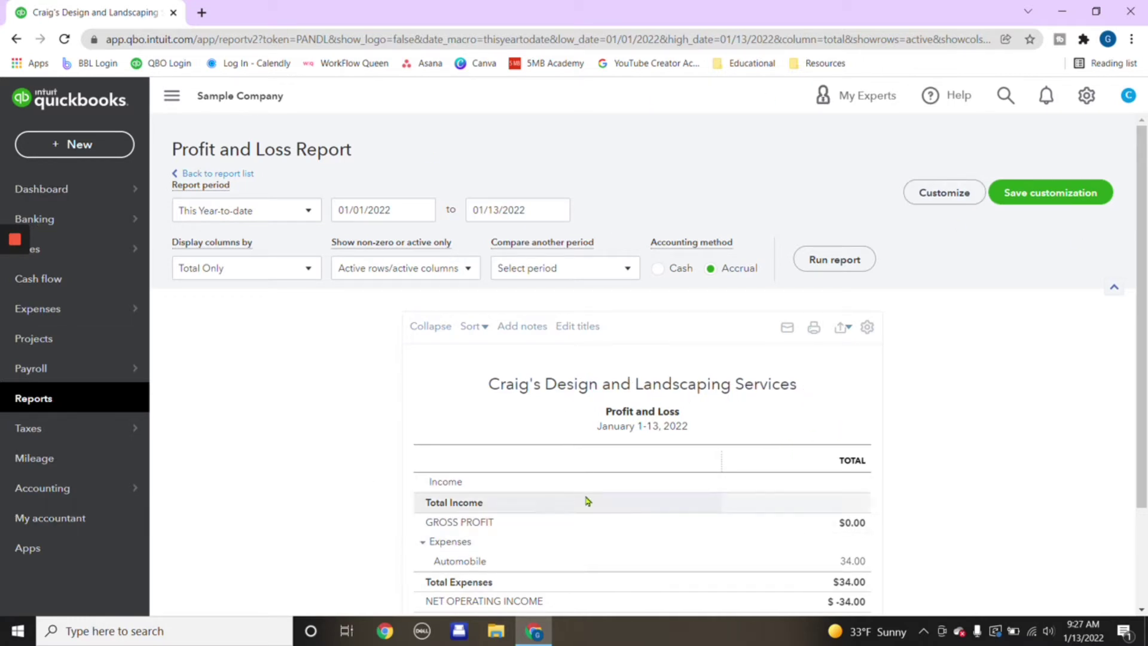
mouse_move(67, 308)
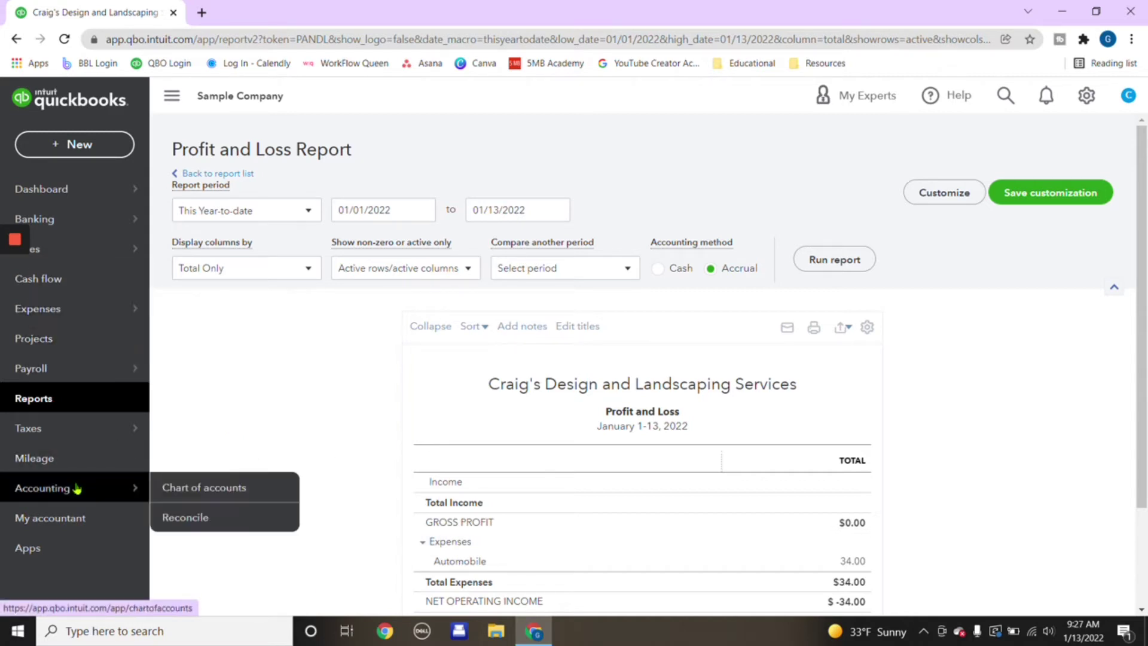
mouse_move(89, 488)
left_click(225, 518)
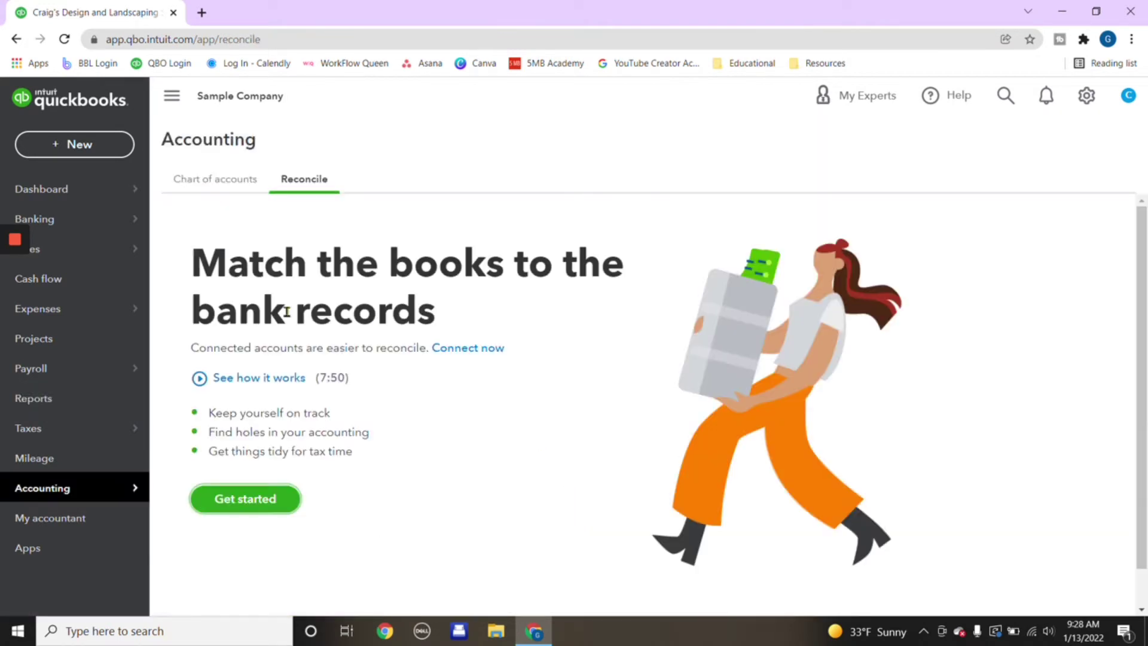
left_click(240, 506)
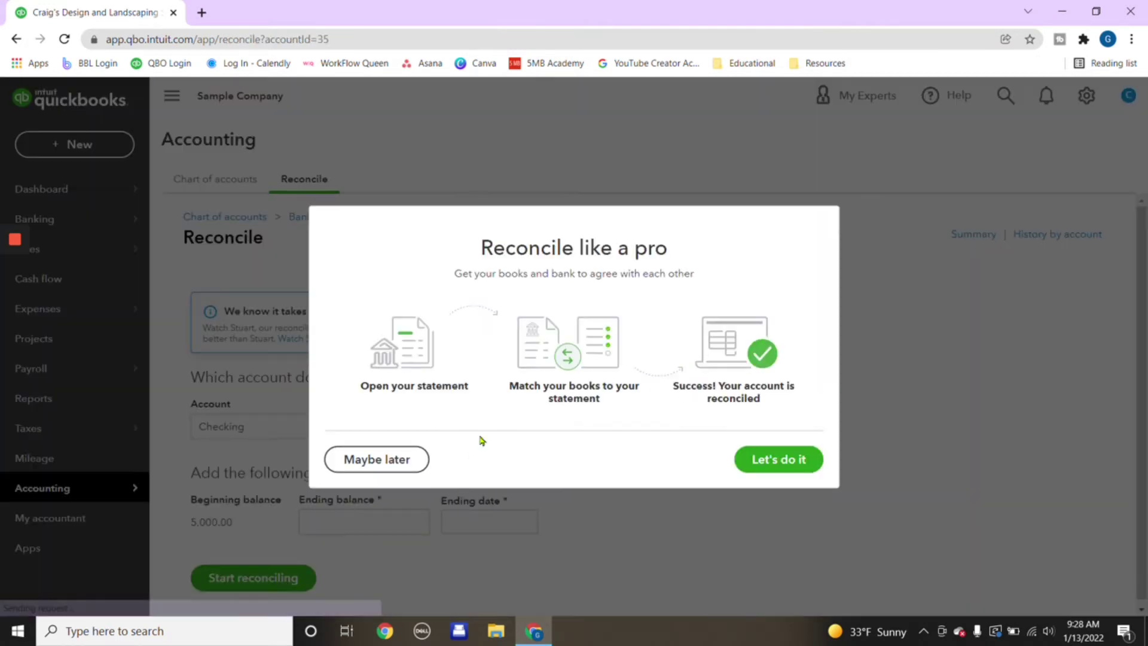
left_click(410, 459)
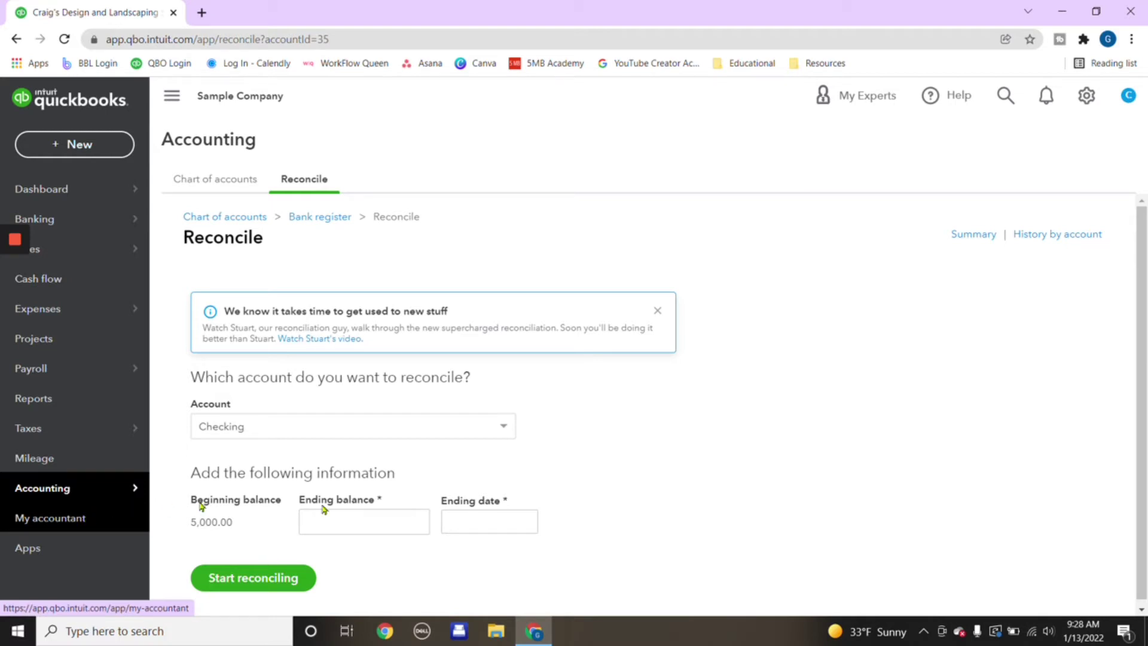
mouse_move(74, 203)
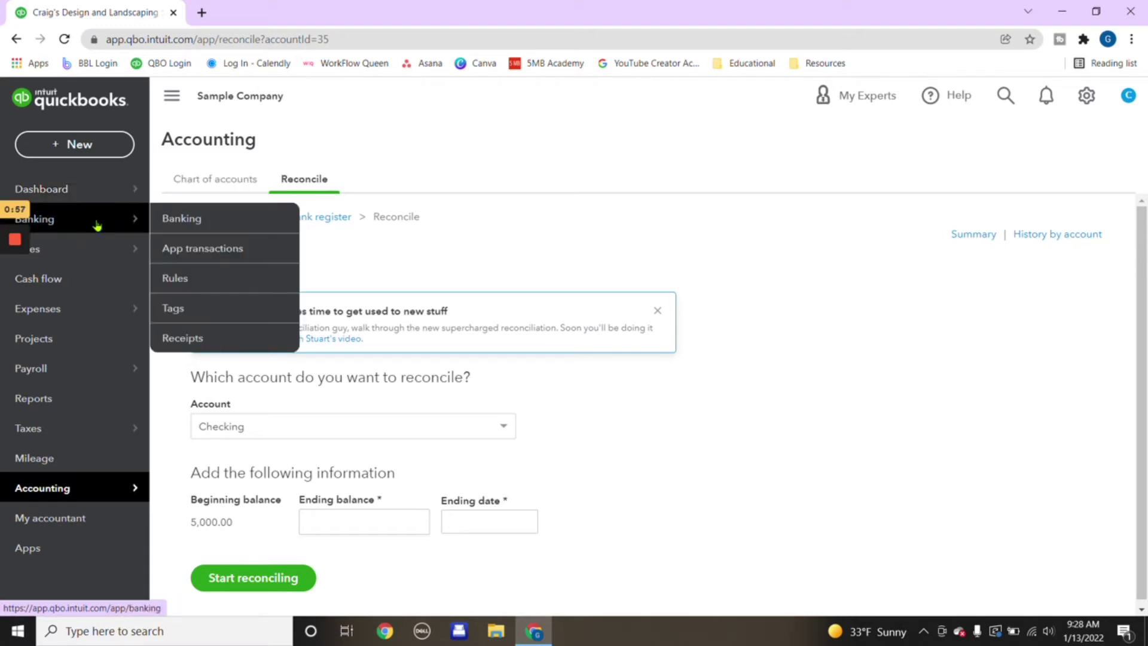
mouse_move(84, 248)
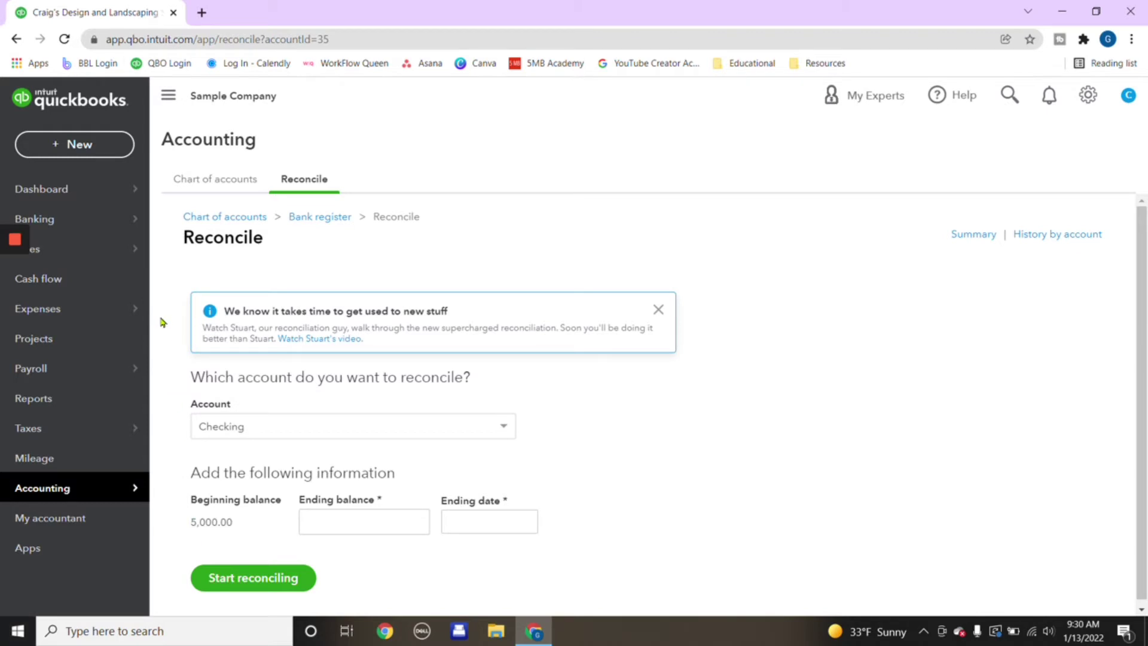
Create a new invoice for Amy's Bird Sanctuary, filling its email, billing address and Net 30 terms.
left_click(88, 142)
left_click(52, 234)
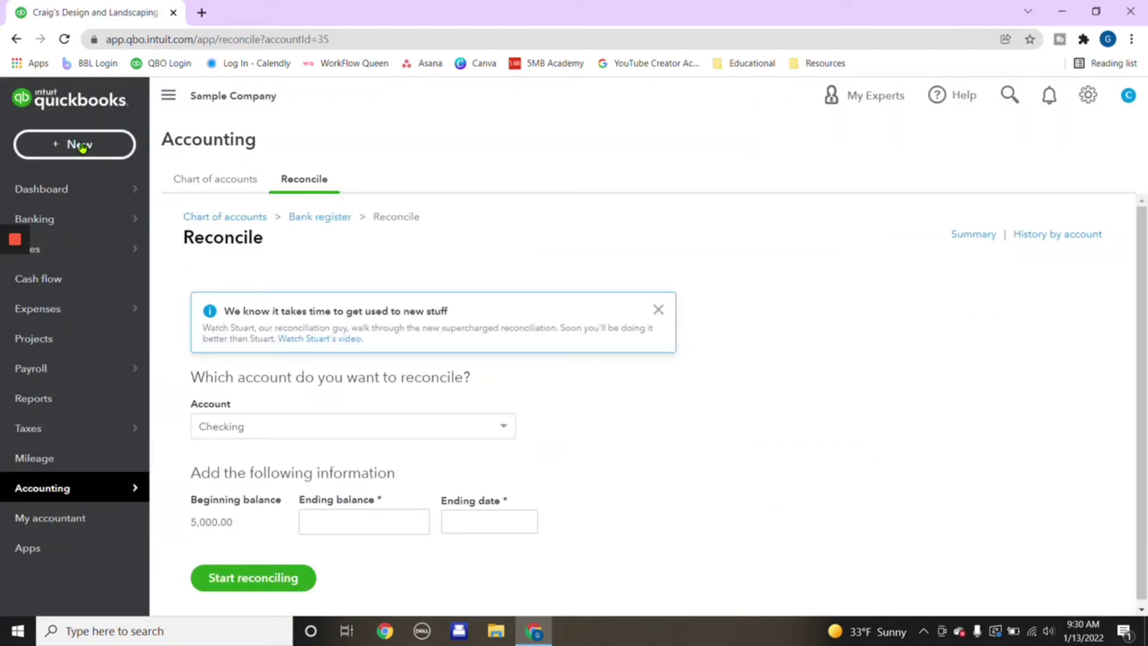
left_click(73, 147)
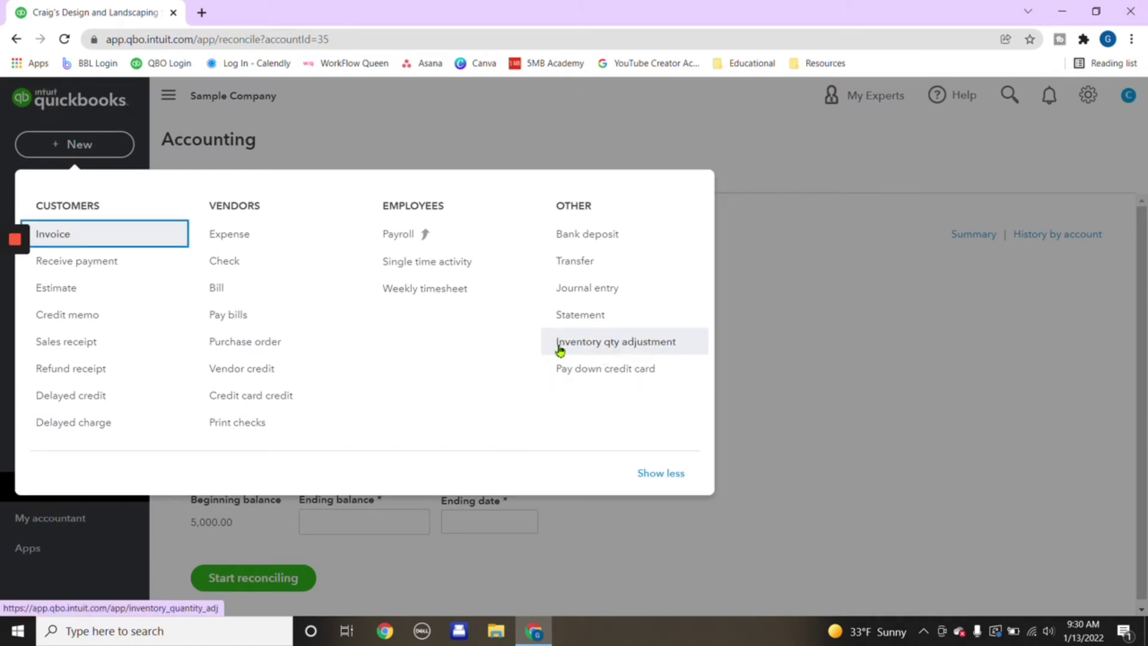
left_click(99, 241)
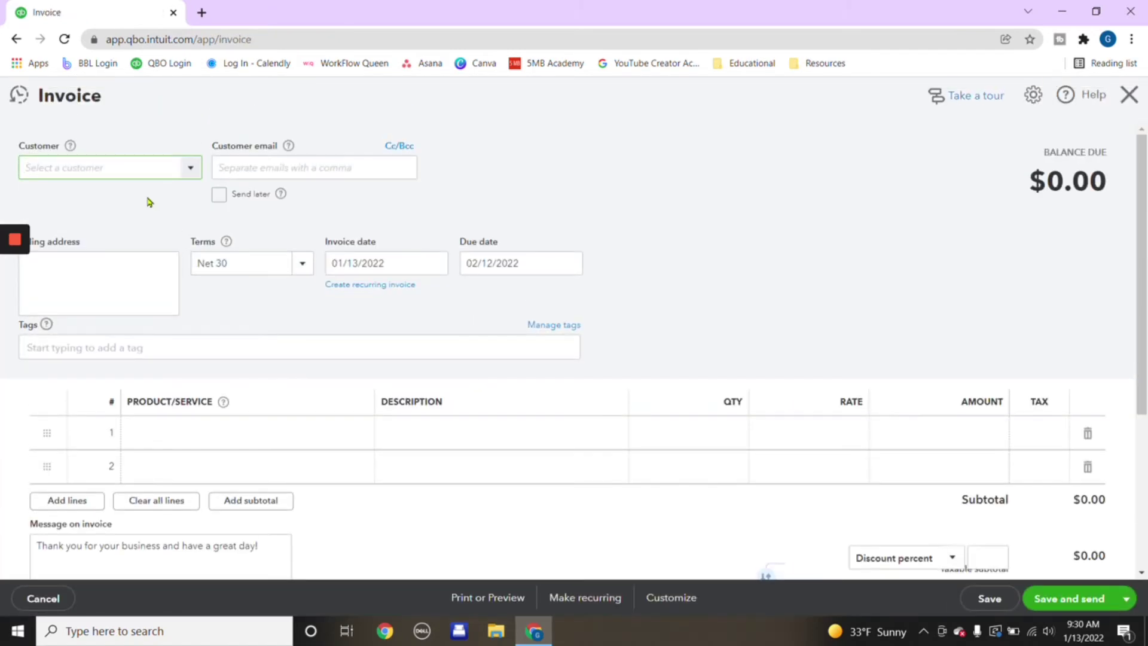
left_click(189, 169)
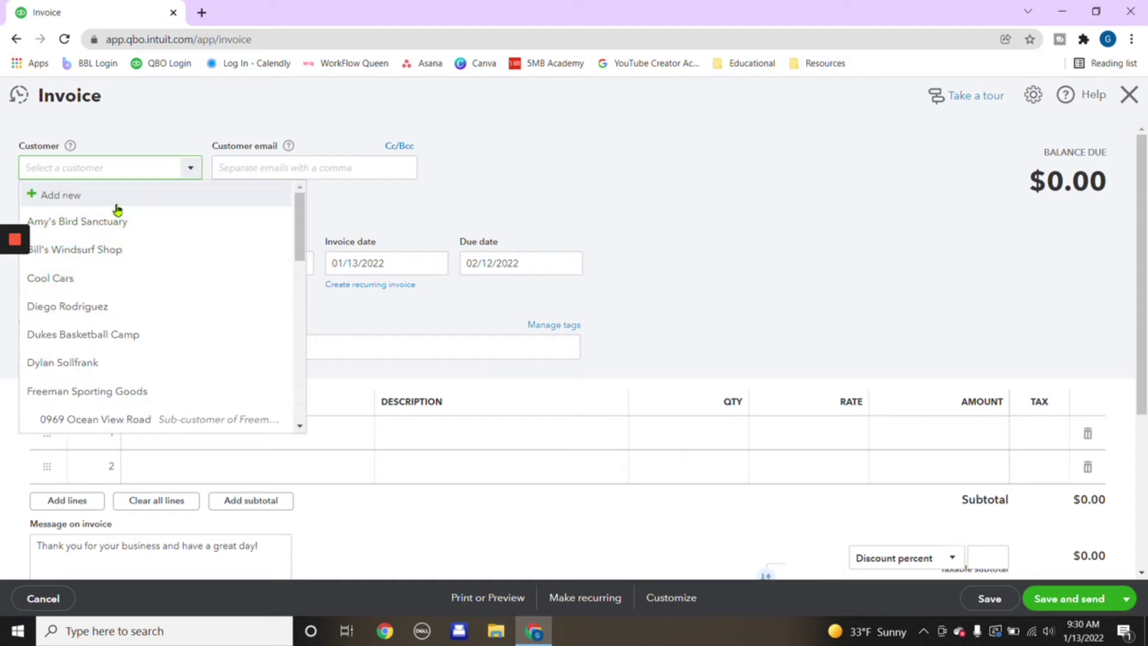
left_click(106, 226)
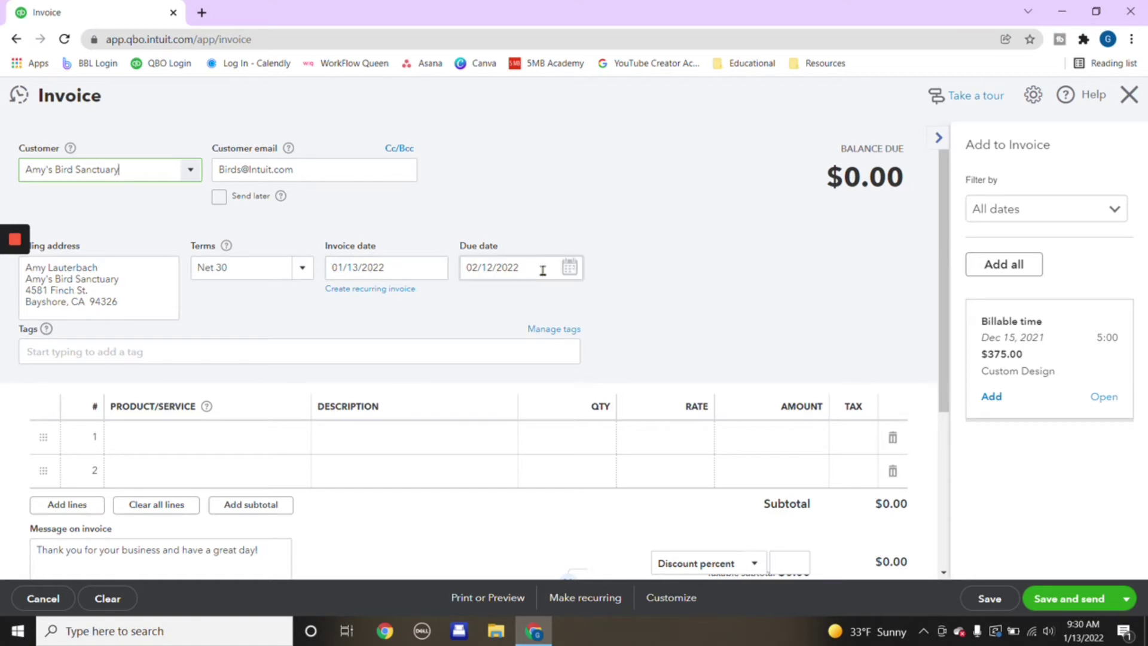
Put the Design service on line 1: Custom Design, quantity 1, rate 75, totalling $75.00.
scroll(540, 266, "down", 2)
left_click(162, 317)
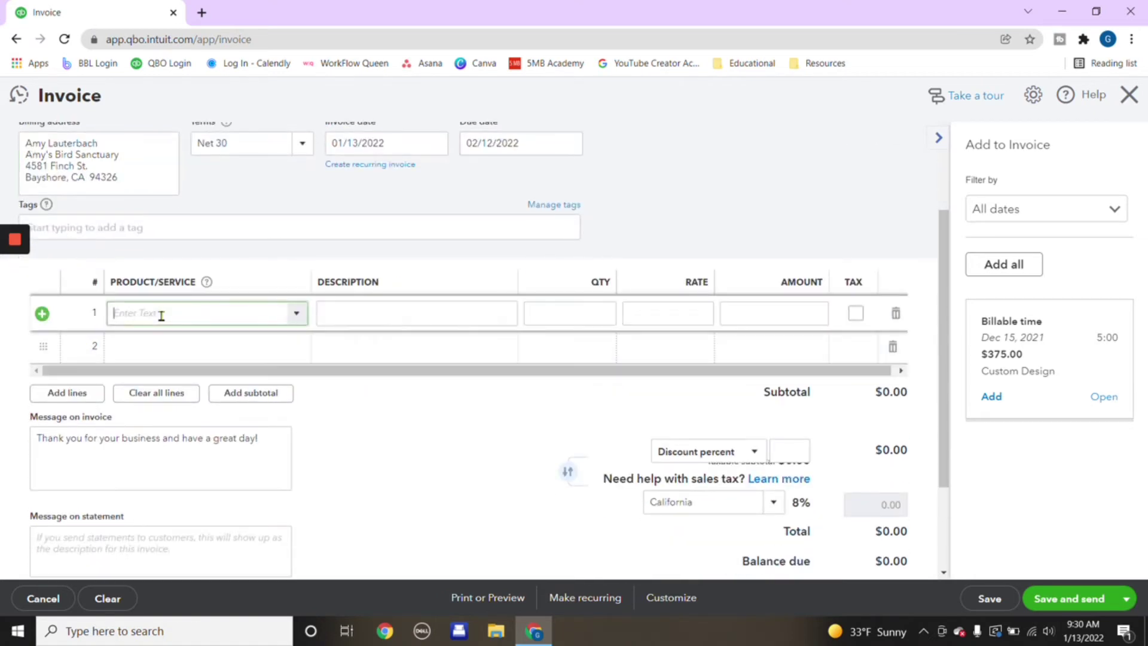
left_click(295, 319)
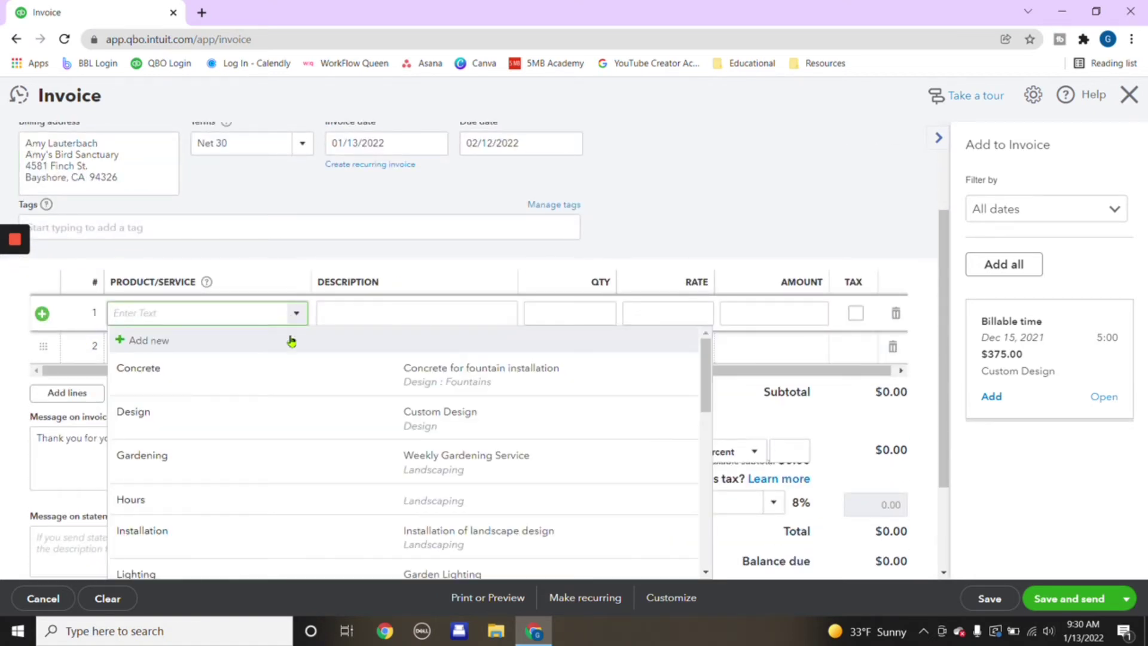
left_click(168, 427)
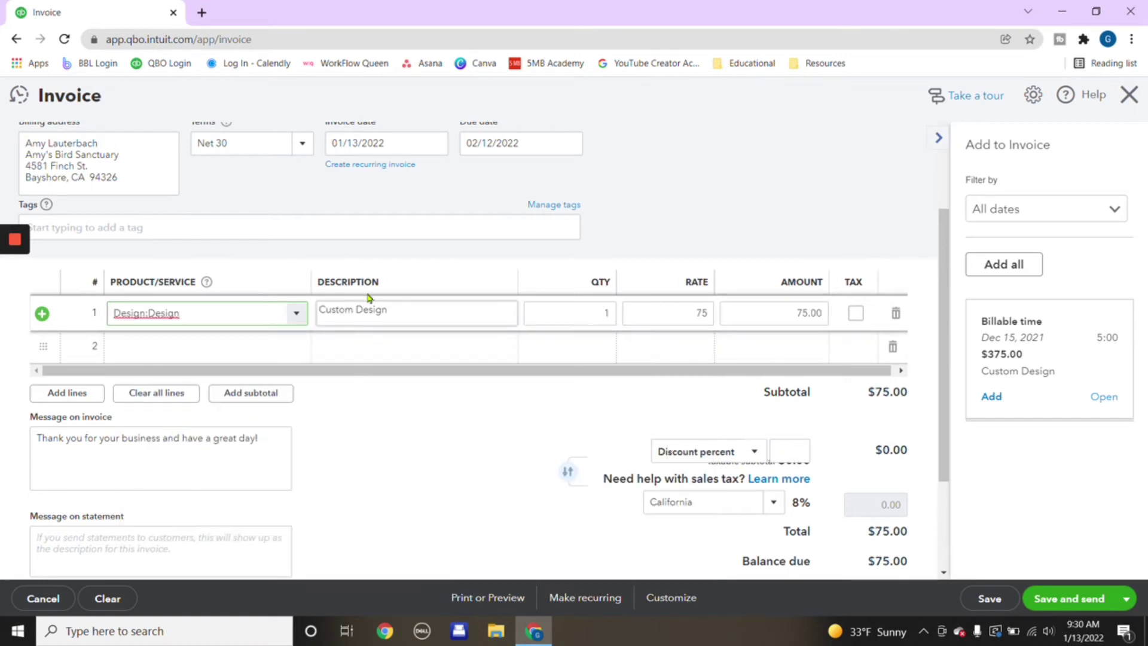
left_click(407, 315)
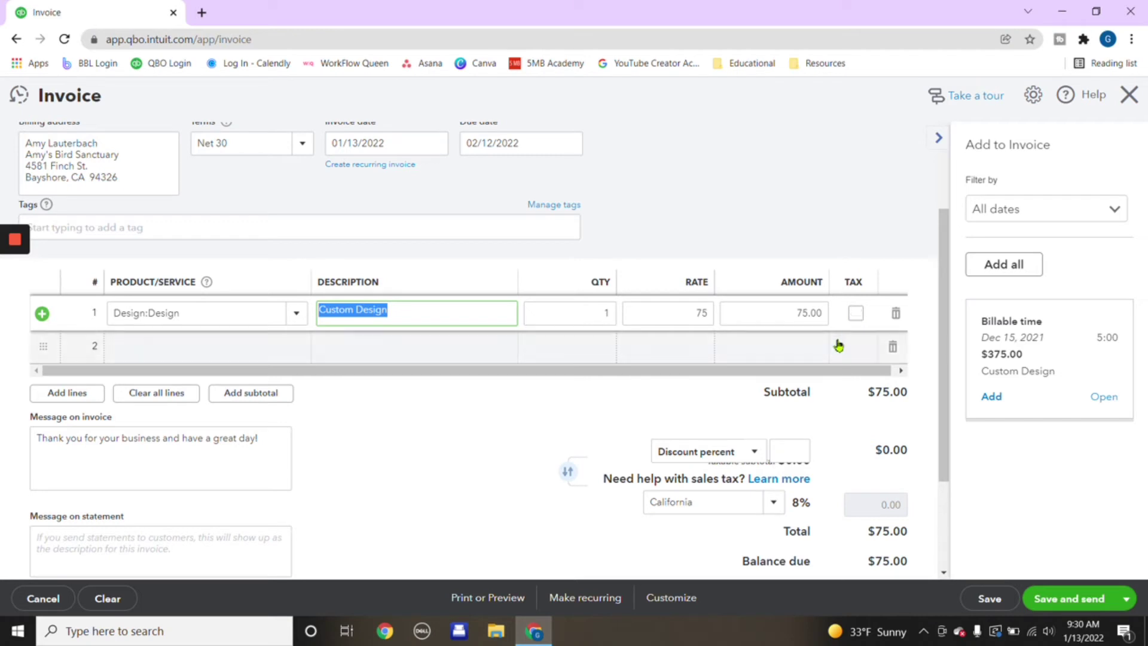
scroll(838, 343, "down", 2)
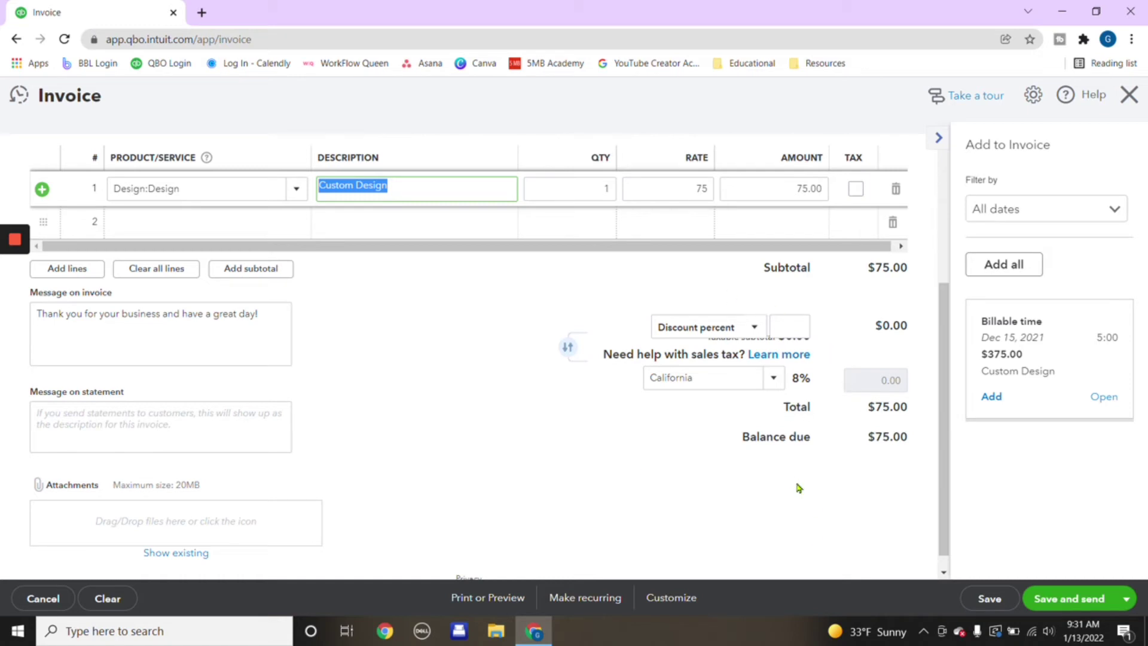
scroll(856, 461, "down", 1)
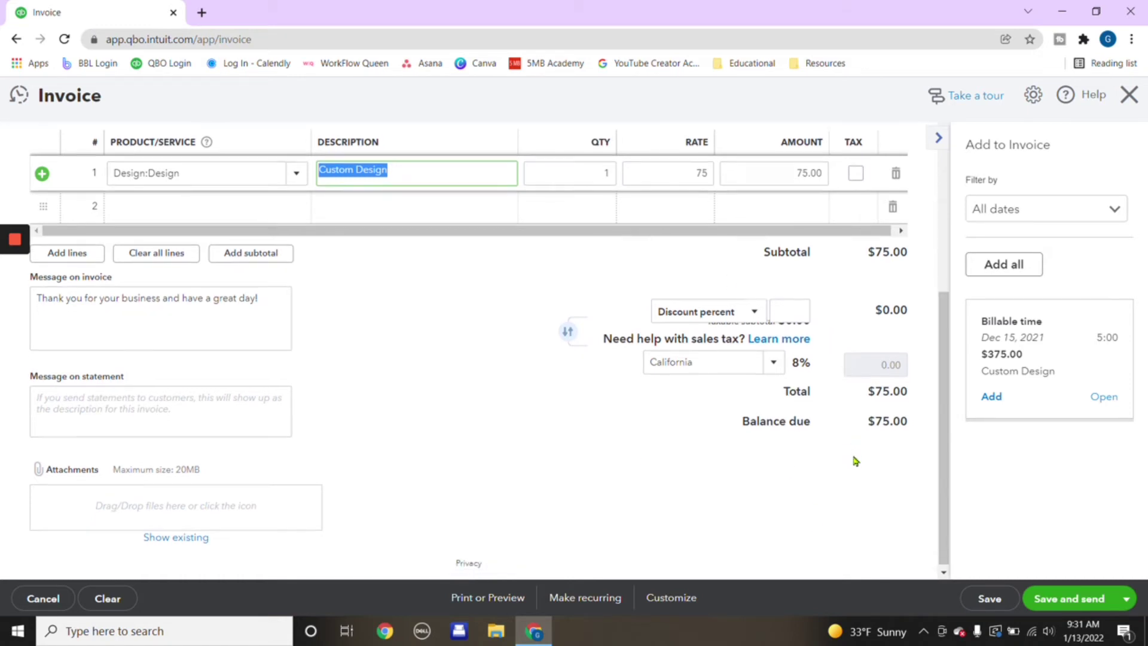
Save and close invoice 1038, then bring up a blank Receive Payment form.
left_click(1001, 605)
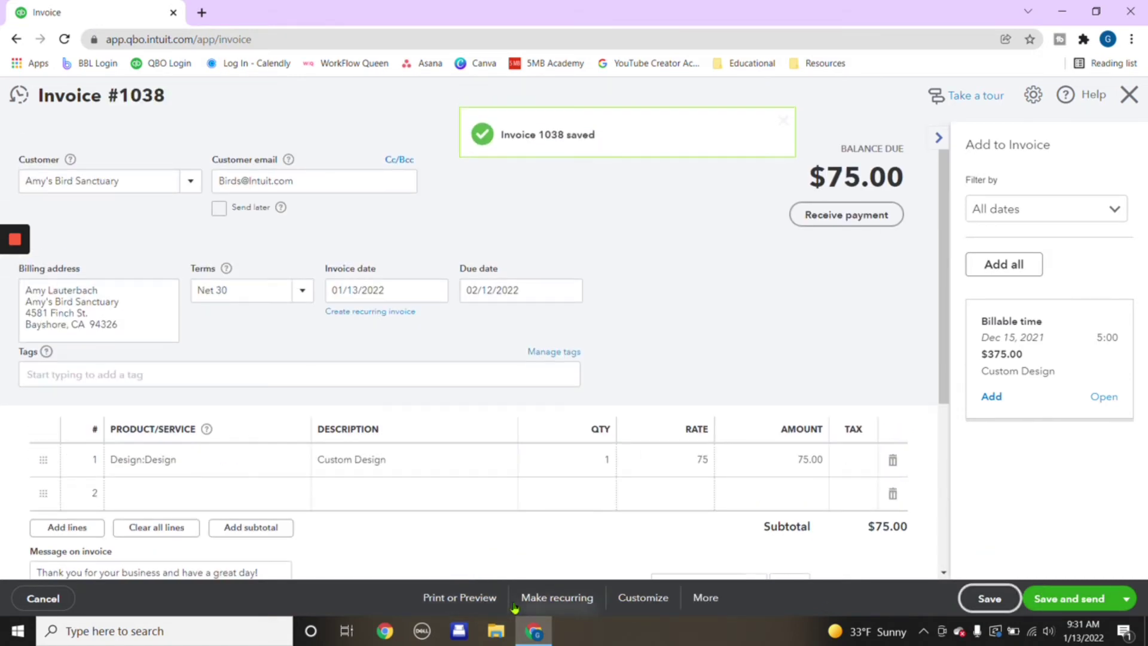
left_click(1129, 94)
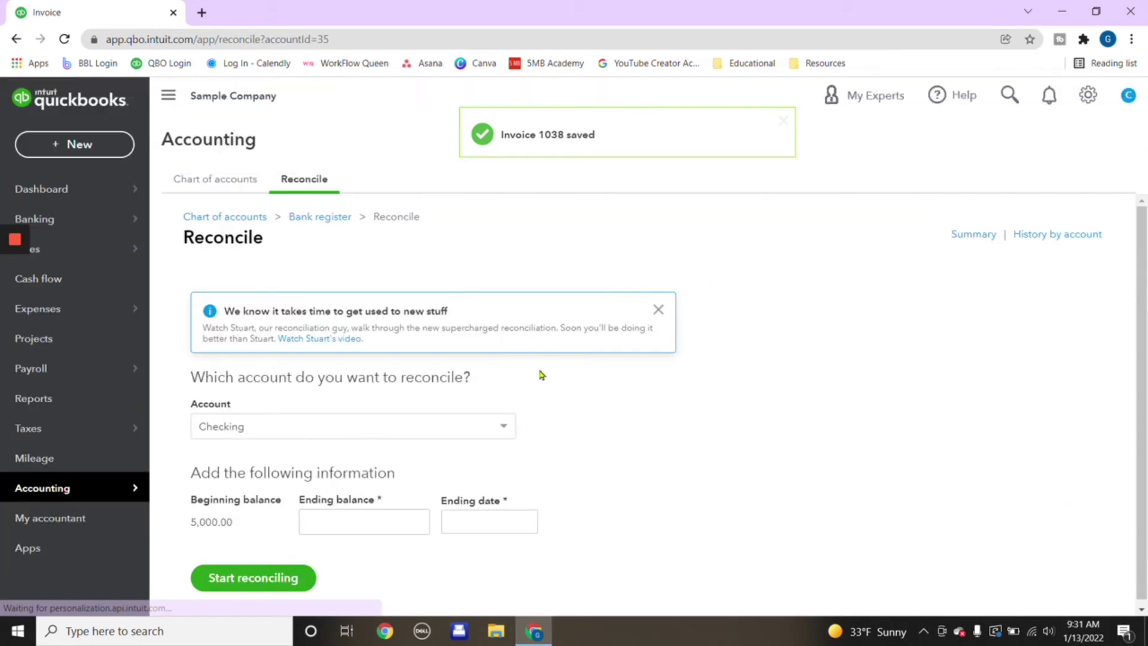
left_click(106, 148)
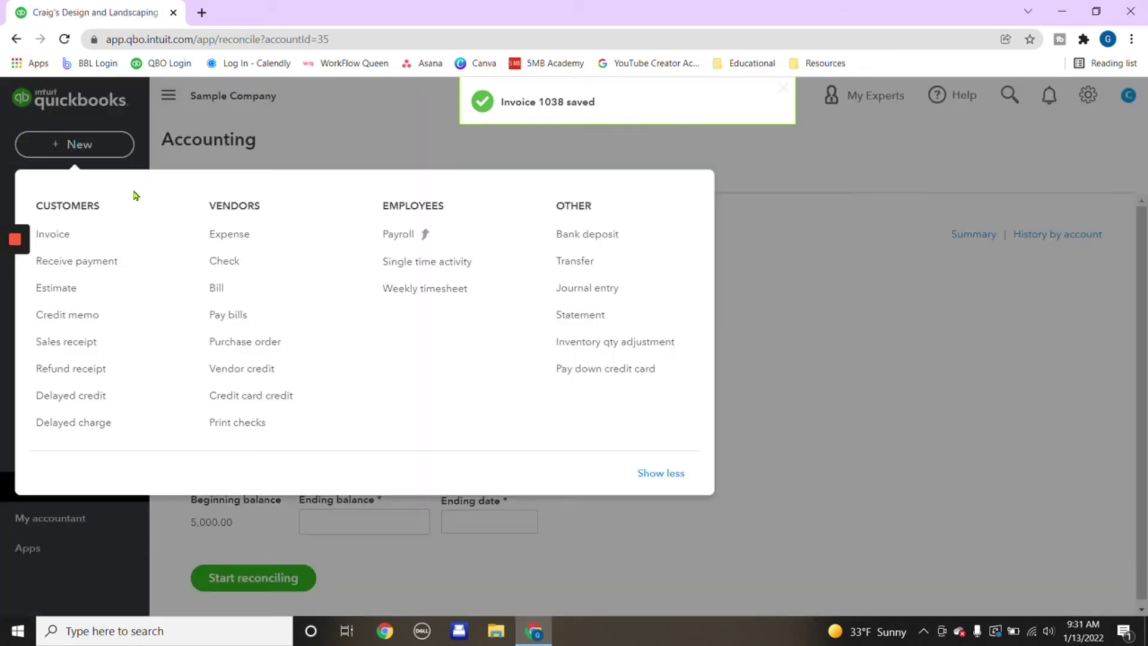
left_click(88, 273)
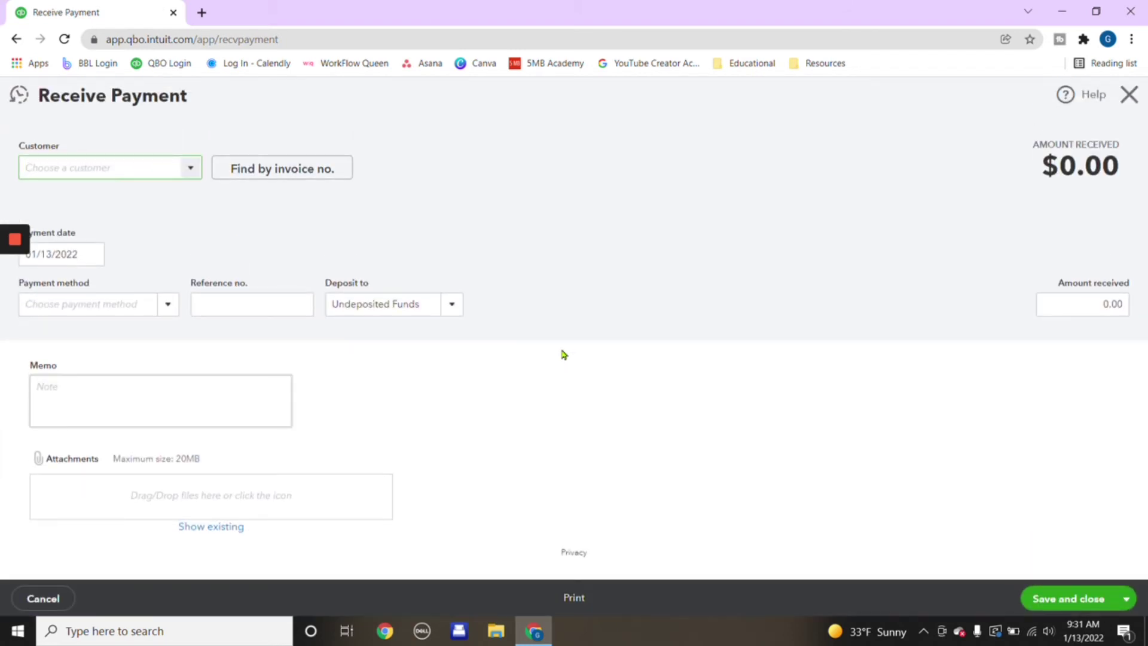
left_click(1128, 94)
left_click(99, 149)
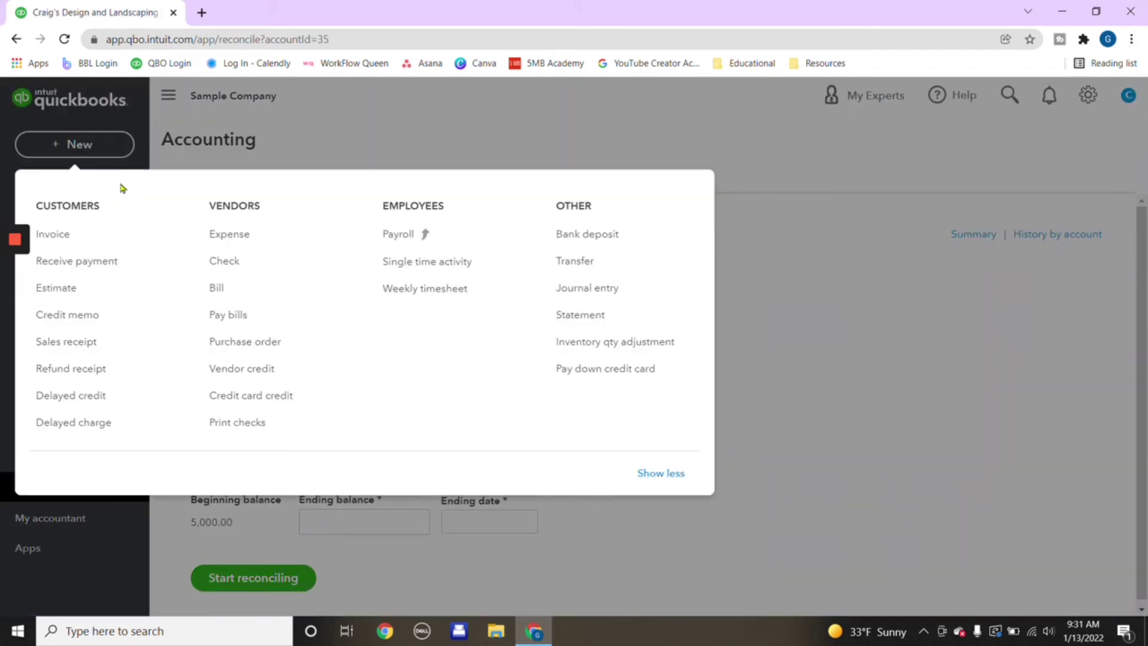
Choose Amy's Bird Sanctuary as the paying customer and tick invoice 1038 for $75.00.
left_click(25, 262)
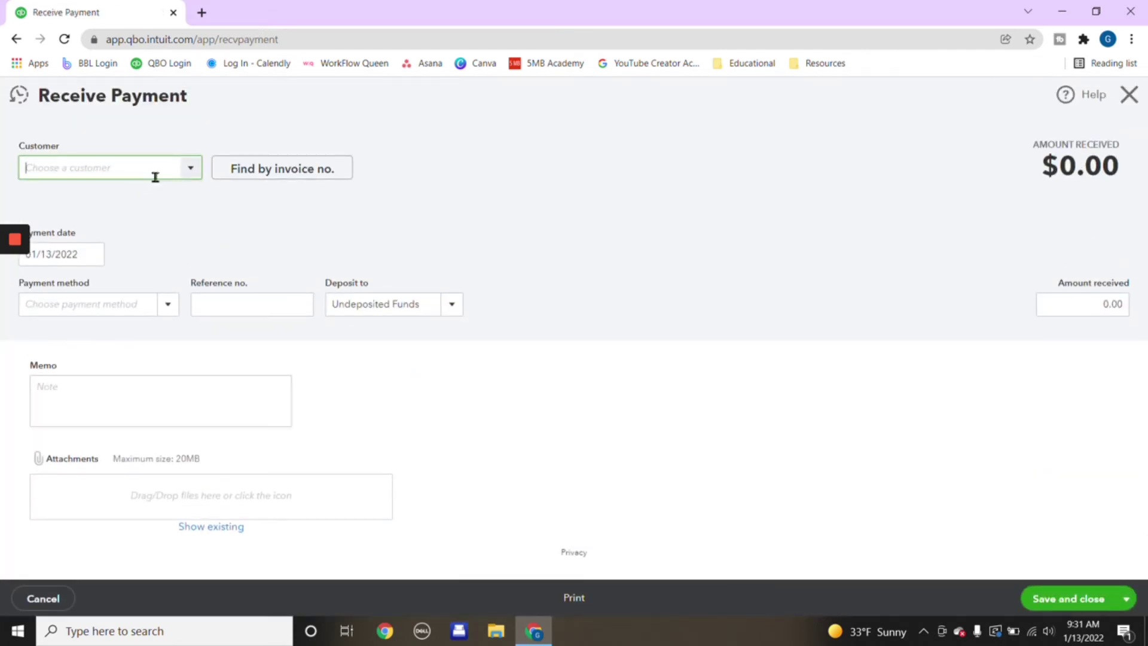
type("B")
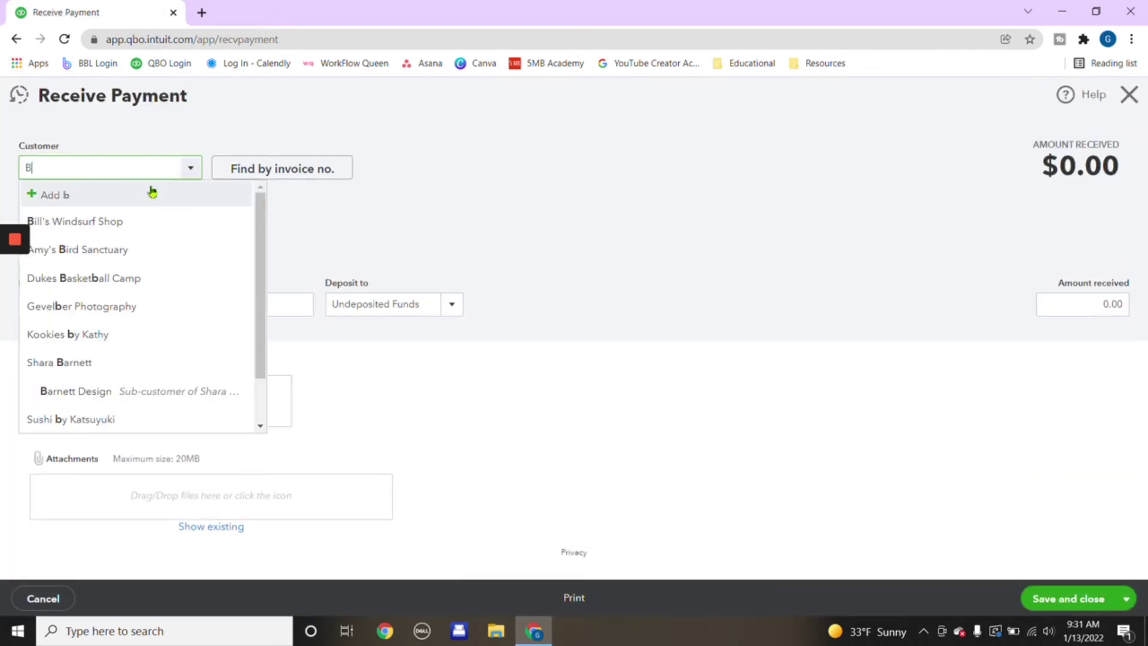
key("BackSpace")
type("Am")
left_click(96, 221)
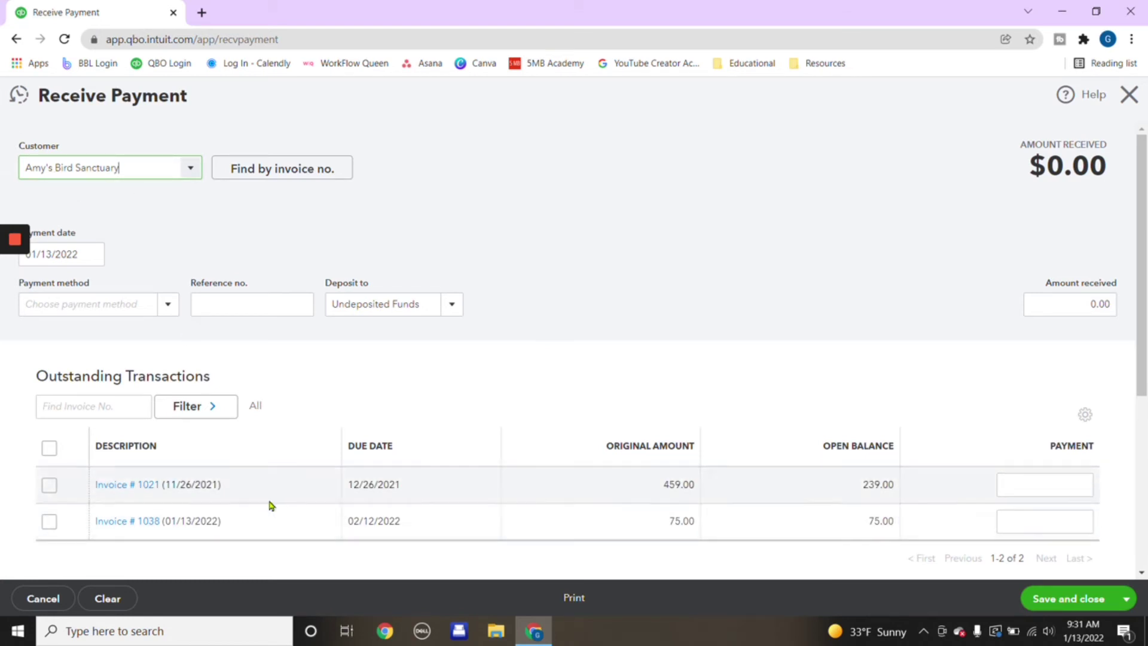
left_click(50, 522)
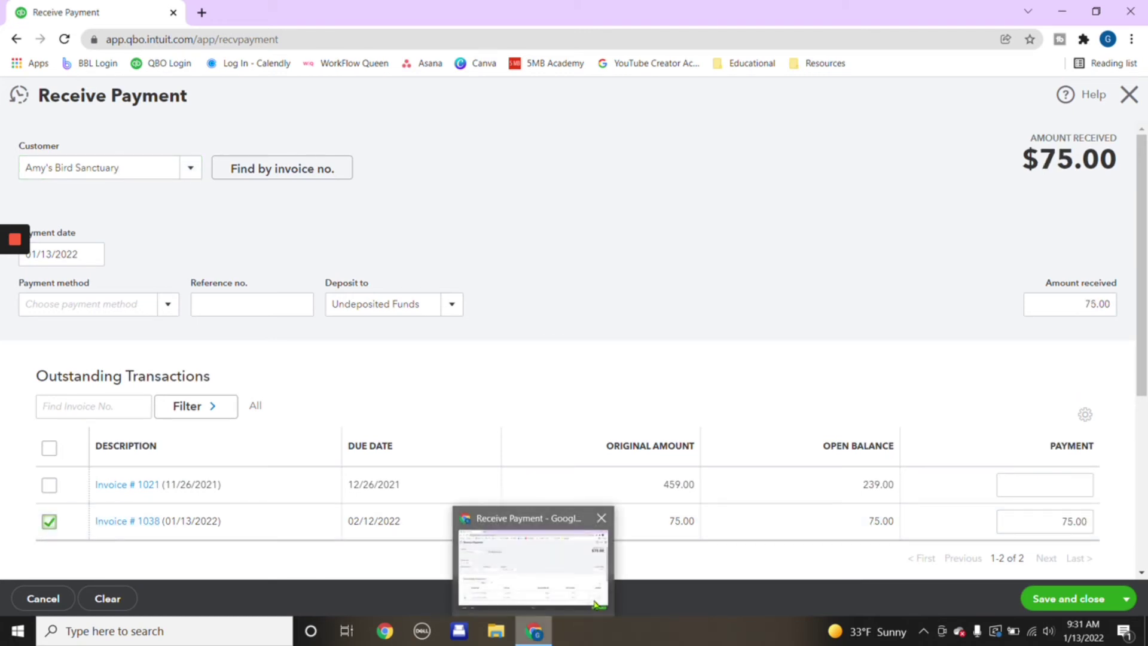
Set payment method Check, reference 1252, deposit to Checking, then save and close.
left_click(165, 305)
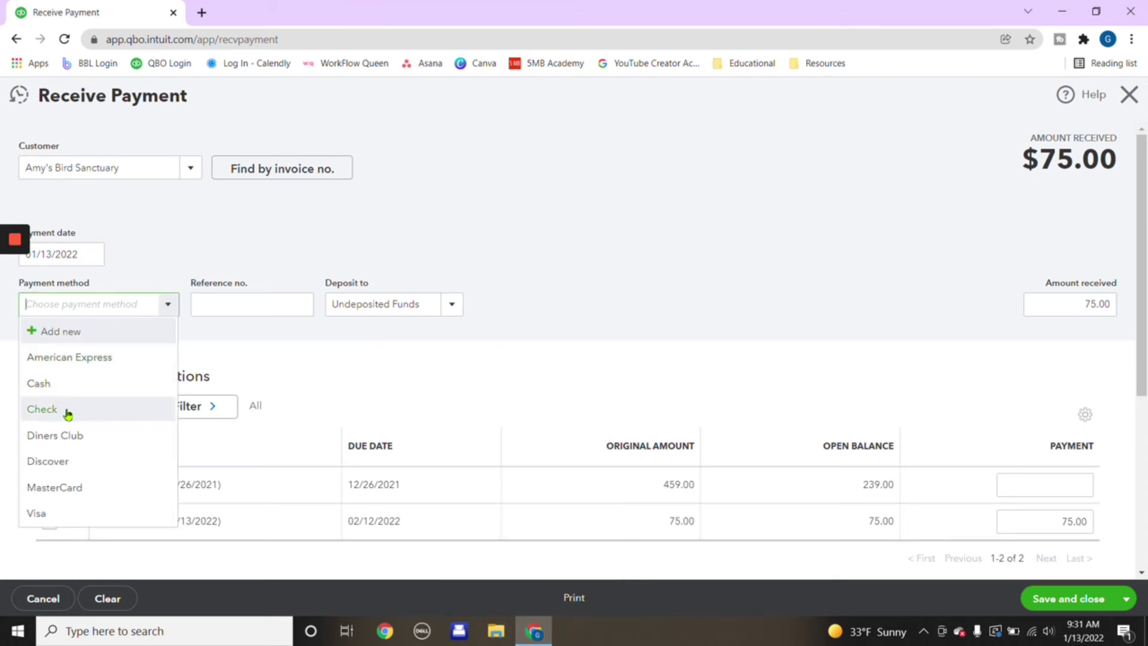
left_click(51, 383)
left_click(168, 305)
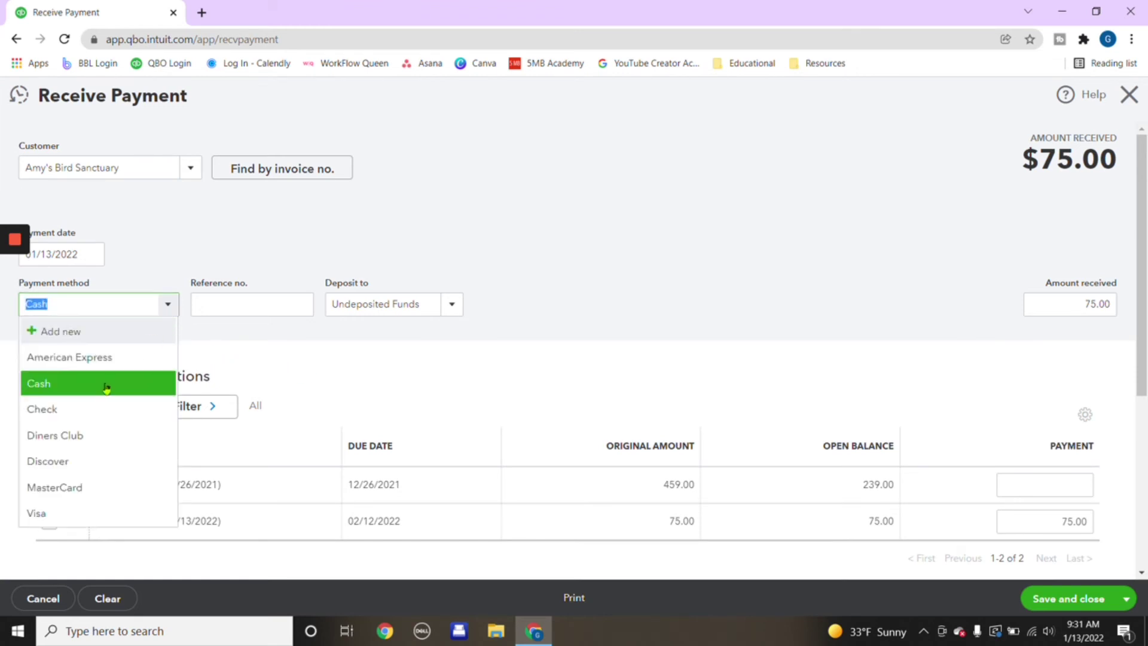
left_click(51, 409)
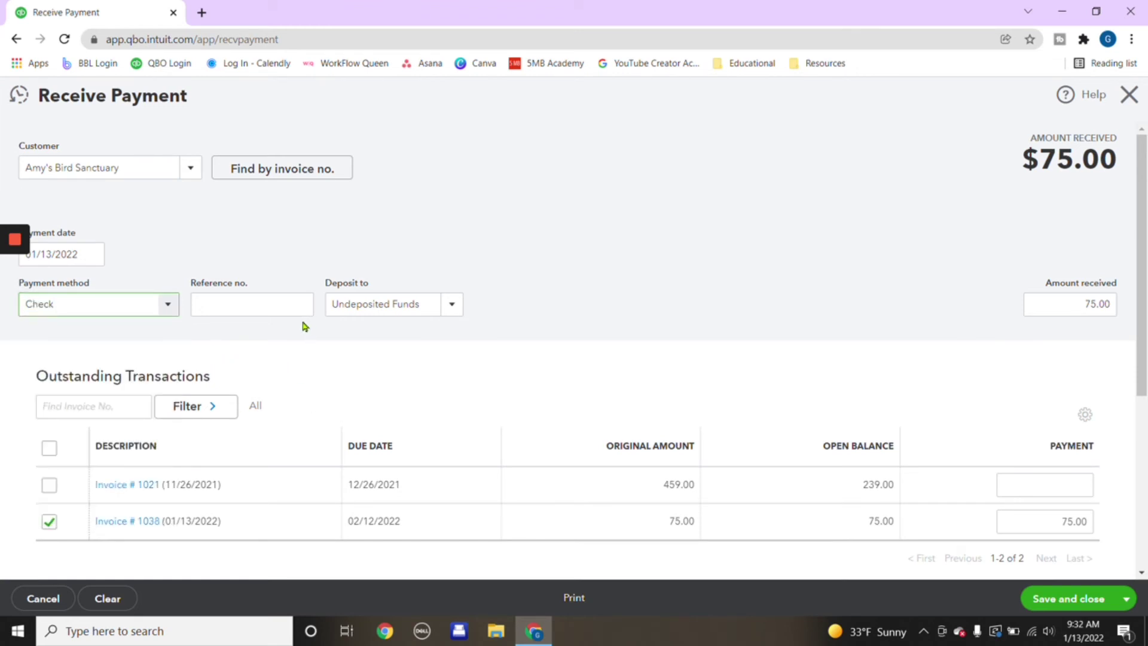
left_click(260, 308)
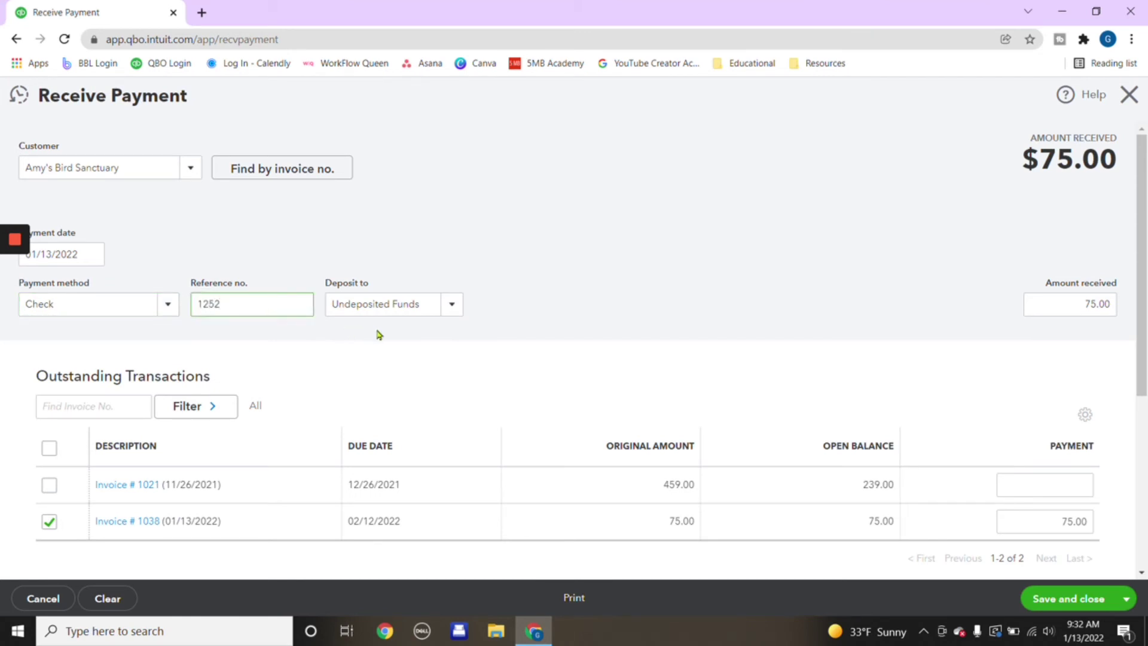
left_click(455, 305)
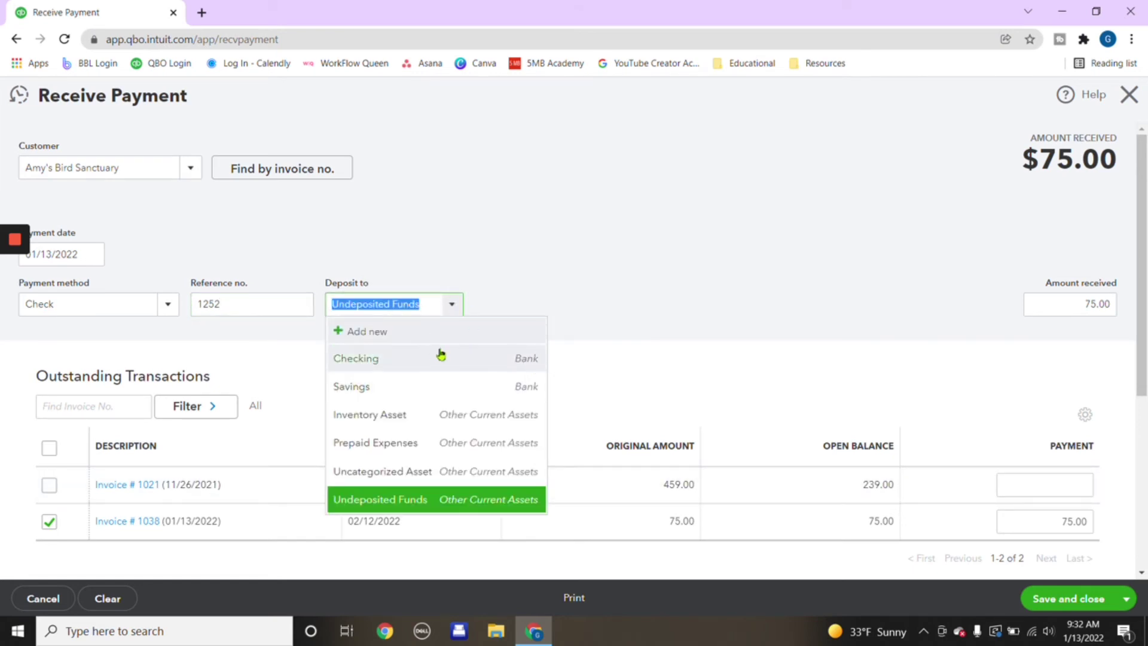
left_click(372, 358)
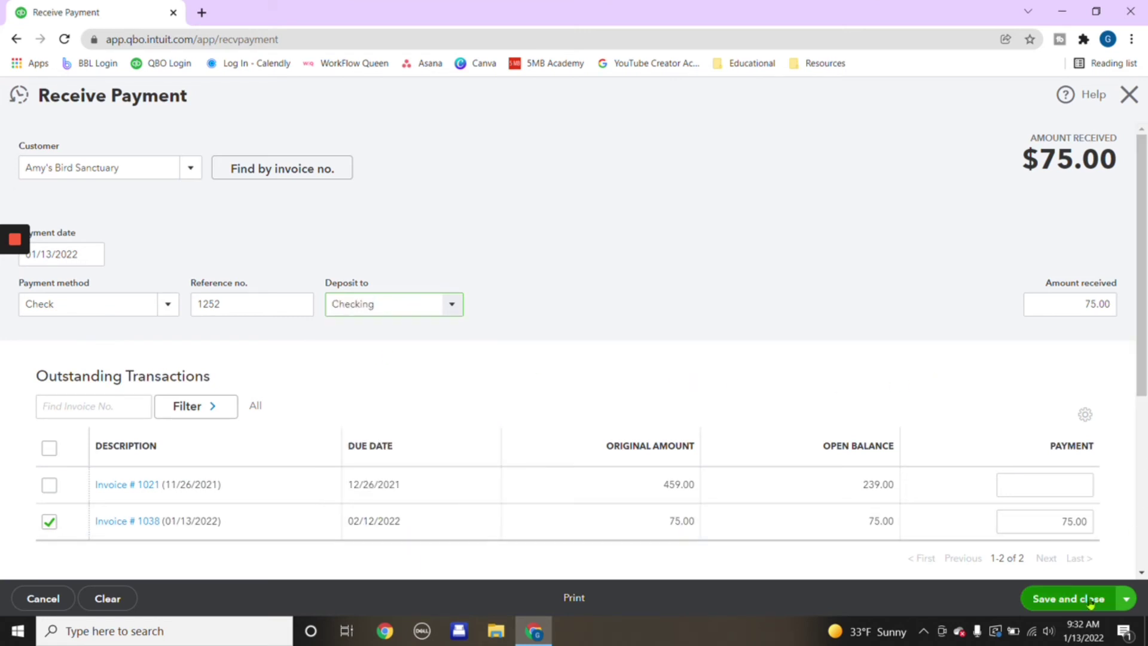
left_click(1067, 598)
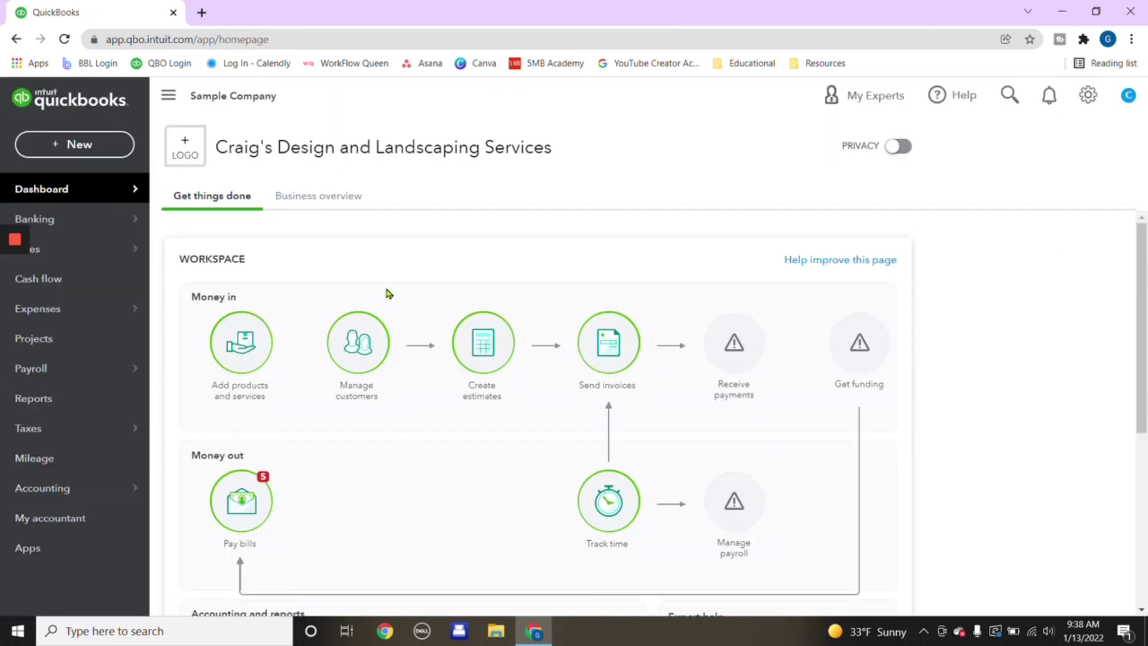
Go to the Banking page and start, then dismiss, its guided tour.
mouse_move(56, 198)
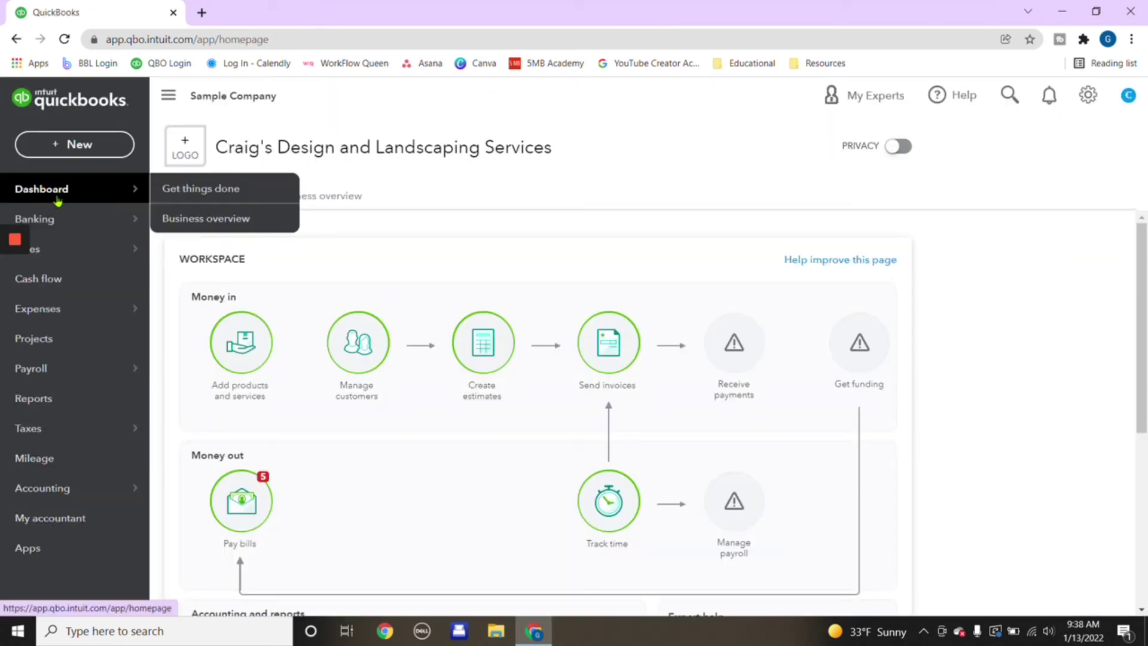
left_click(62, 228)
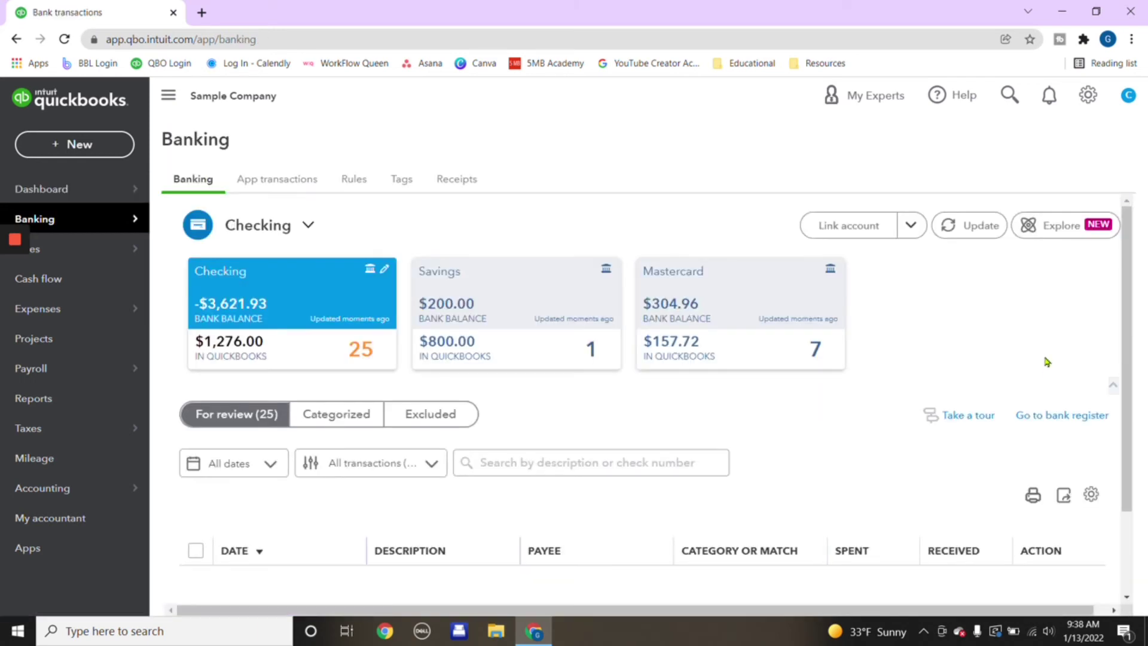
scroll(885, 364, "down", 2)
left_click(958, 293)
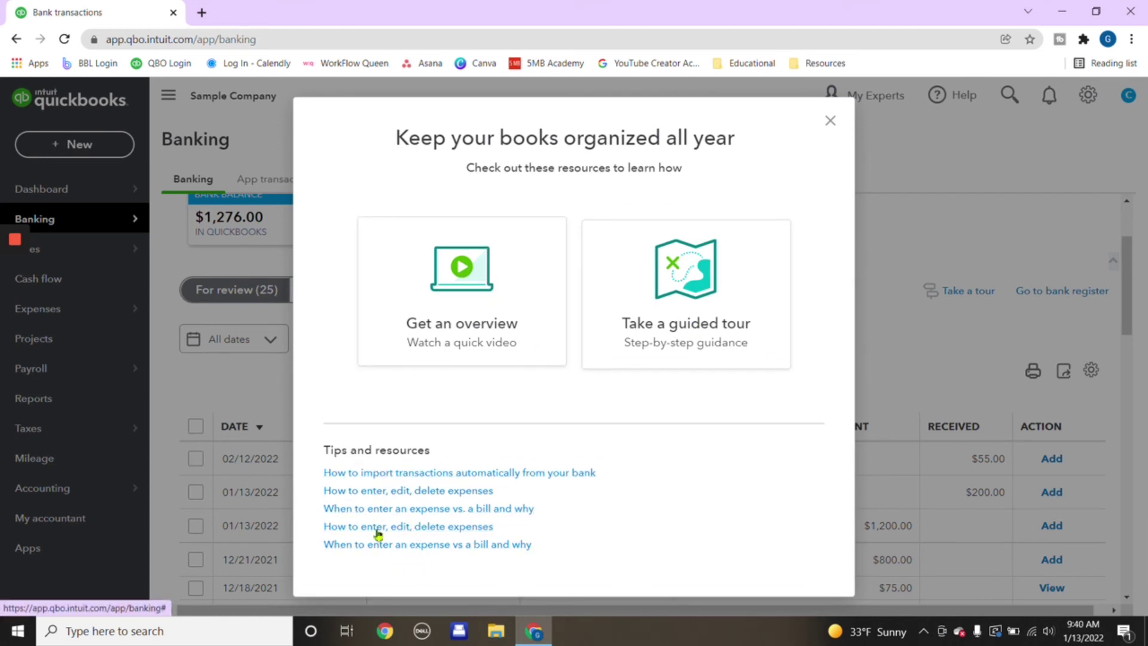
left_click(832, 122)
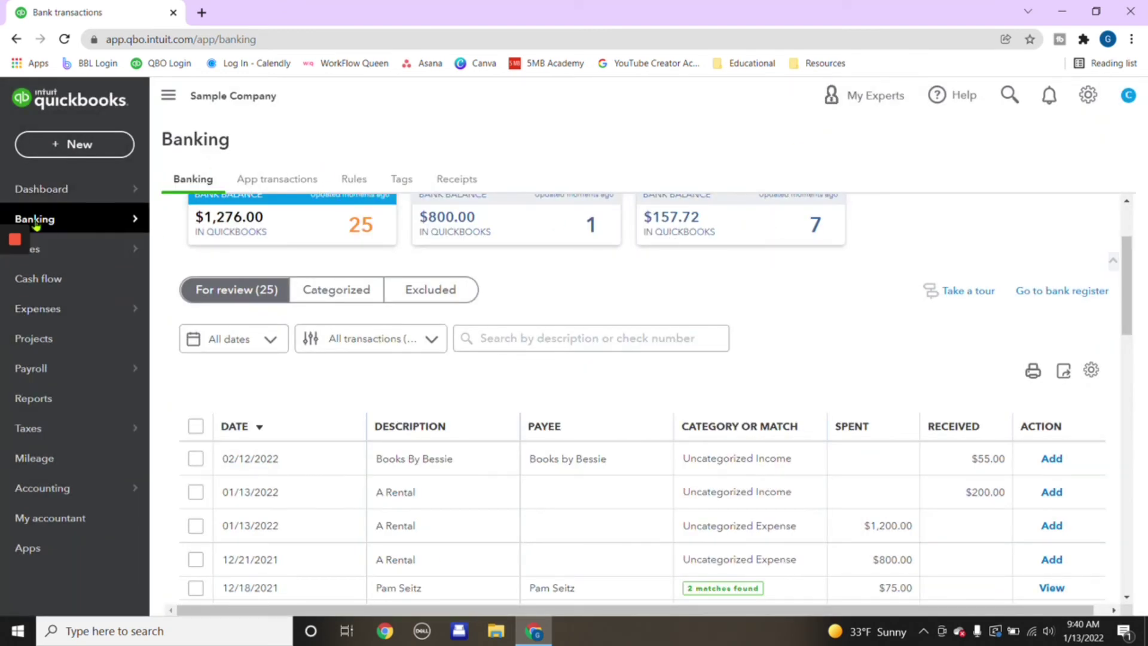
Move via Sales to the Expenses list of 63 expense transactions.
left_click(37, 196)
left_click(60, 249)
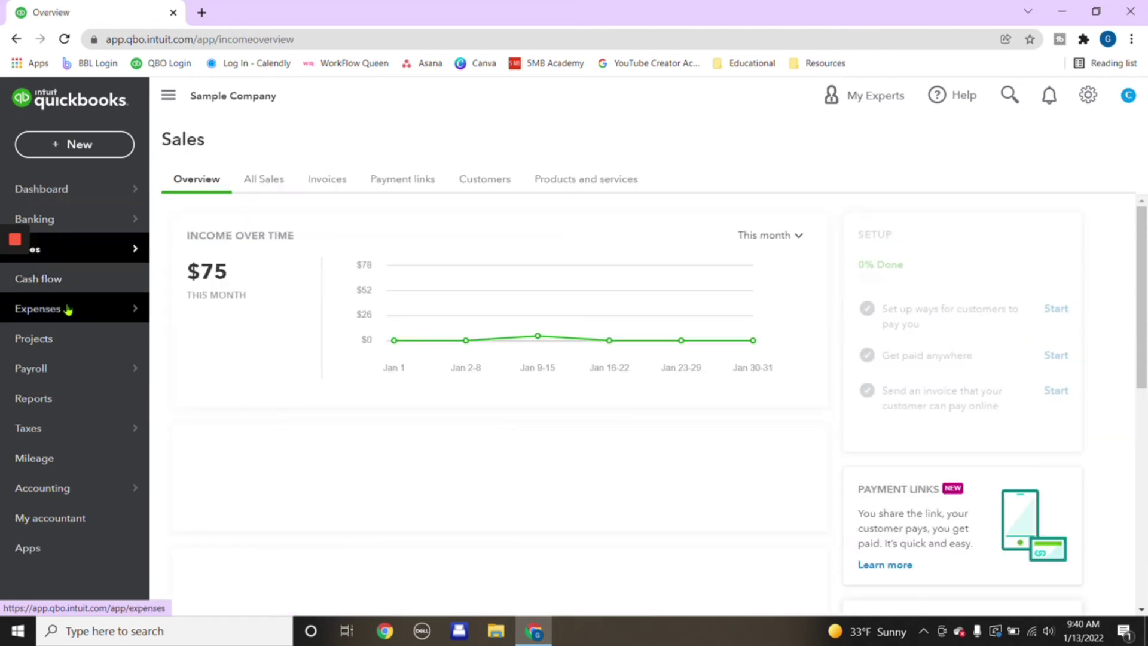
left_click(66, 309)
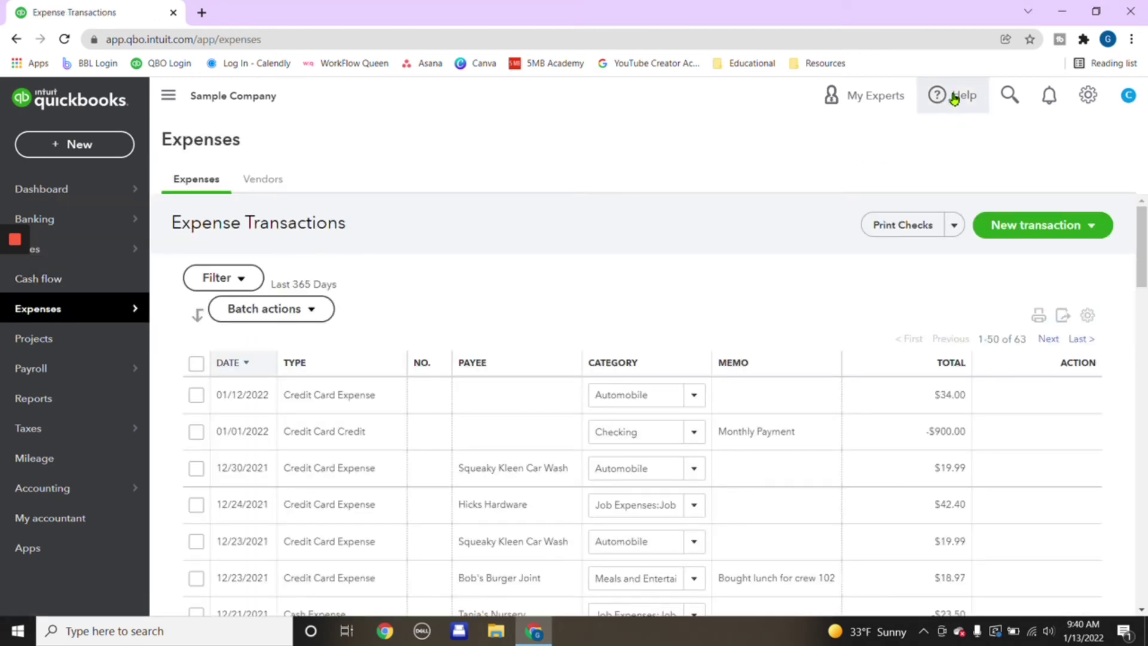
left_click(954, 99)
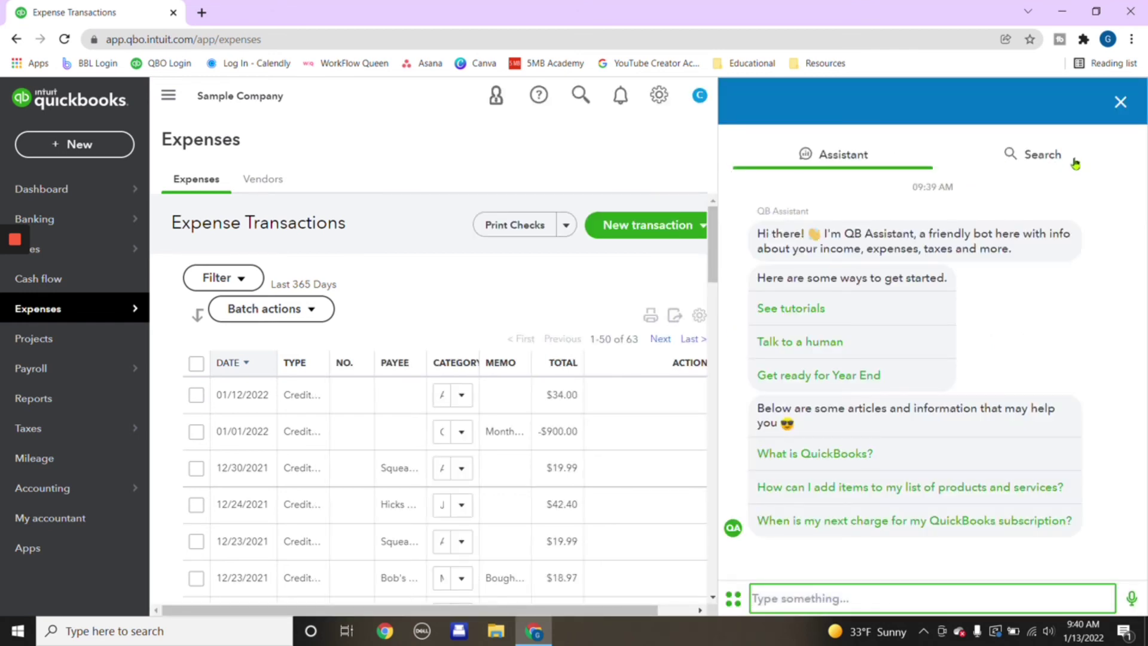
left_click(1069, 161)
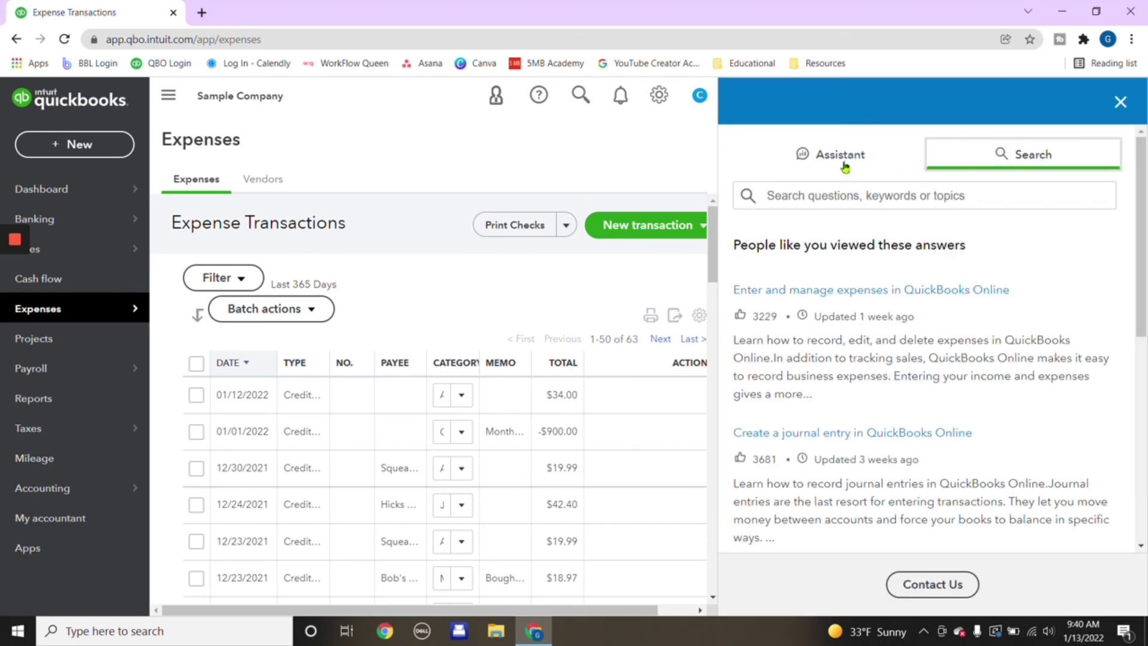
left_click(915, 162)
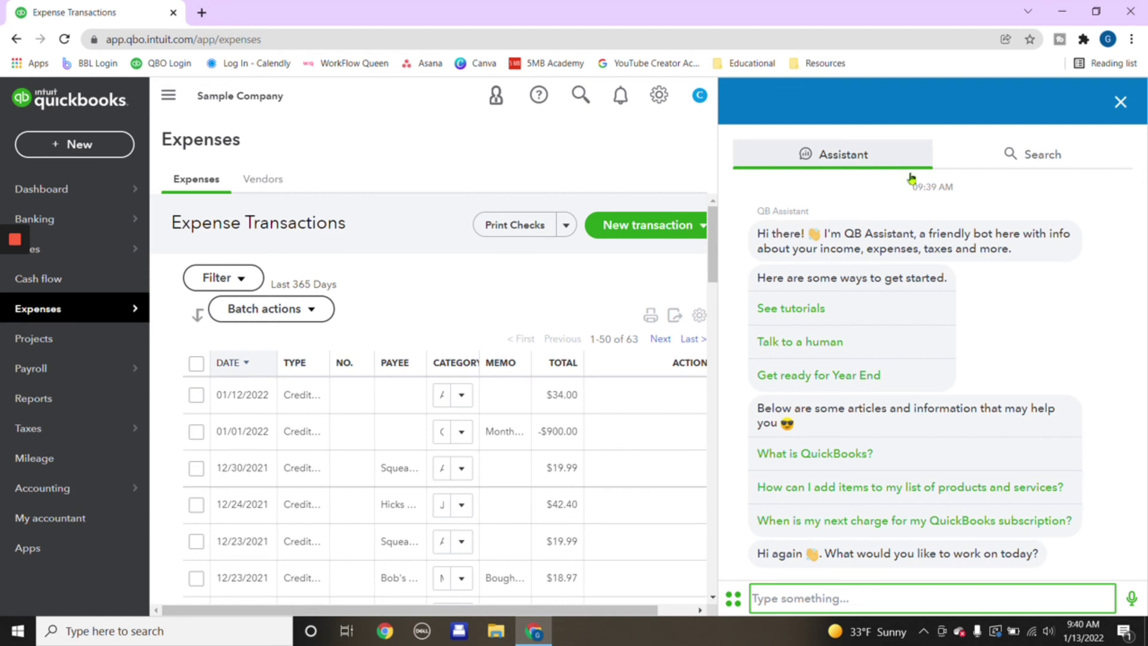
left_click(1026, 167)
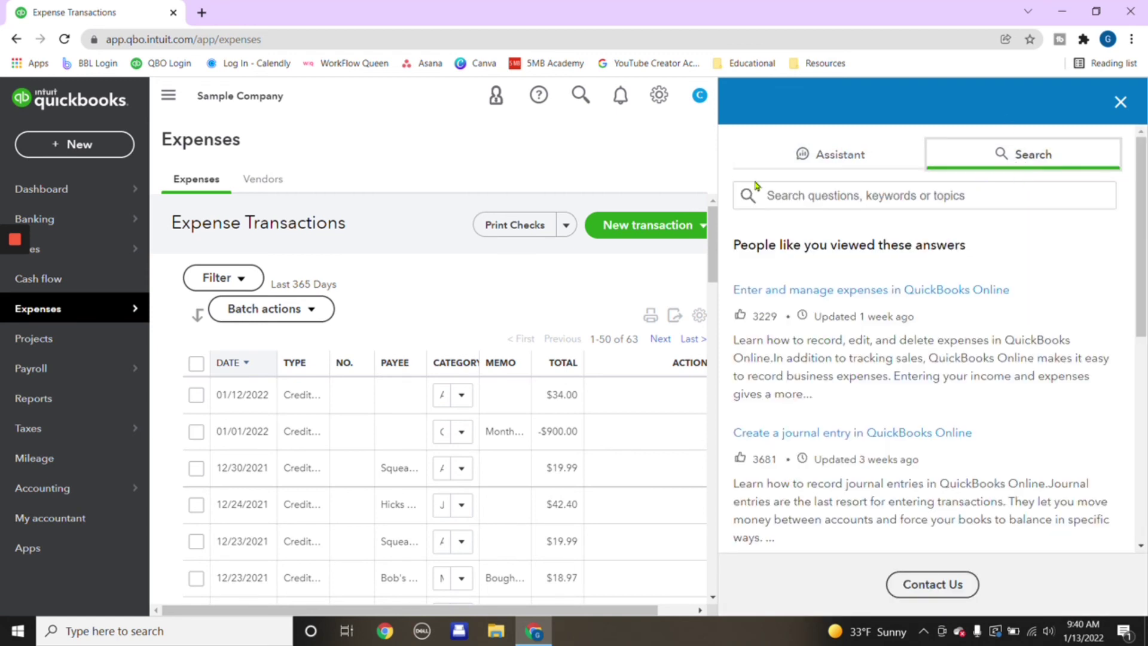
key("Escape")
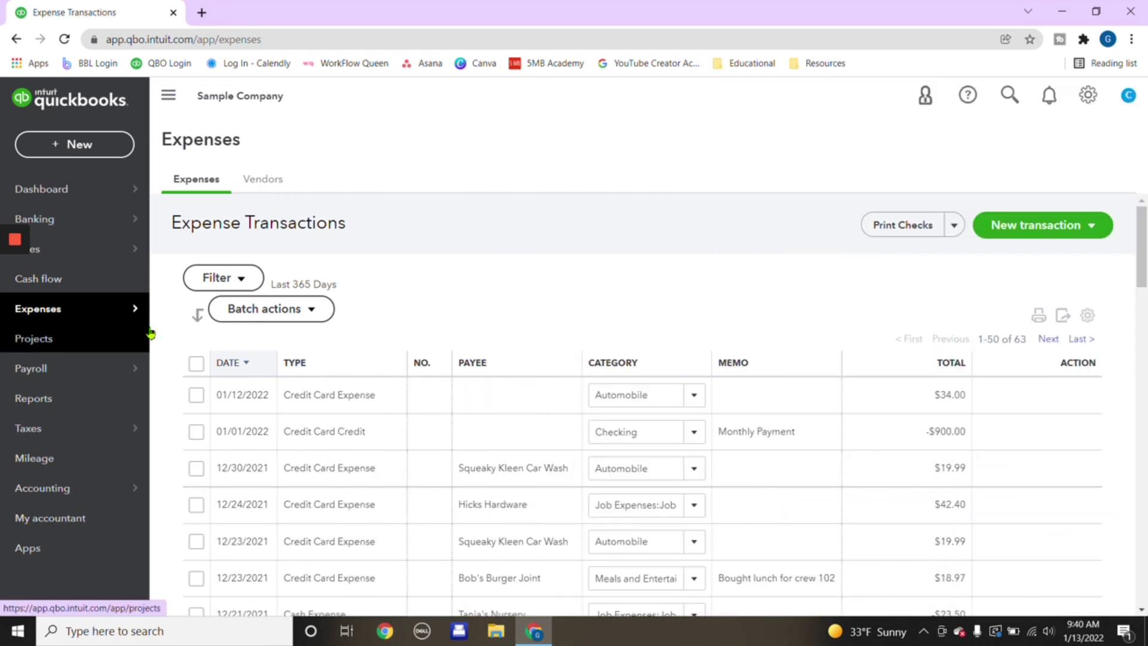
Dismiss the new-reconciliation tip on the Checking reconcile page with its 5,000.00 beginning balance.
mouse_move(82, 381)
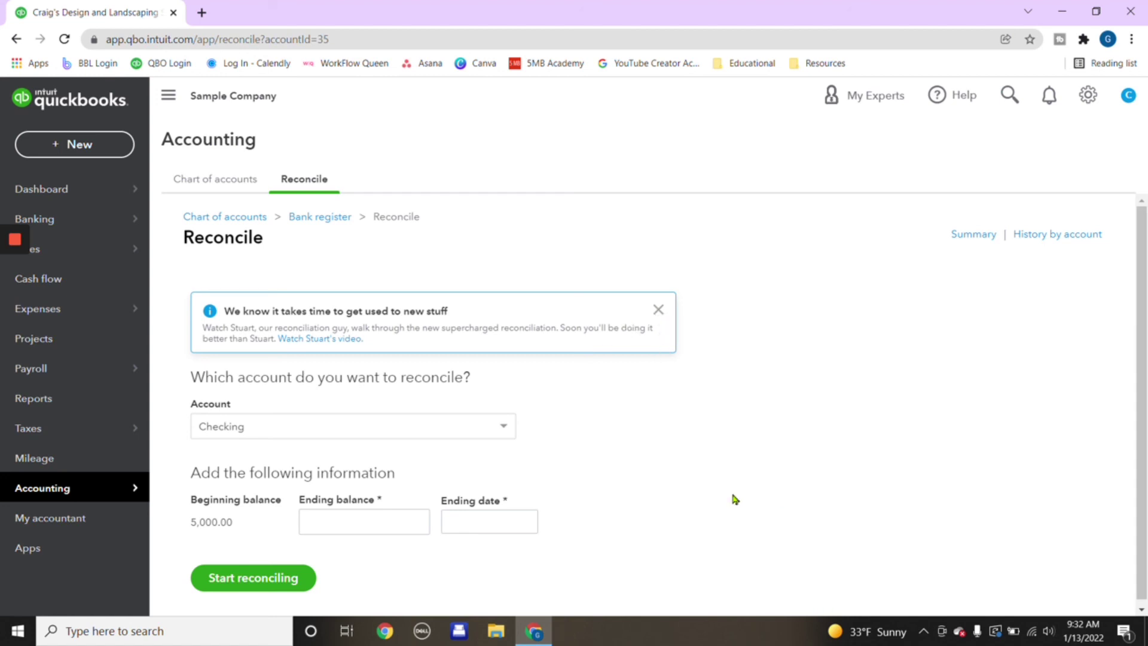
left_click(658, 309)
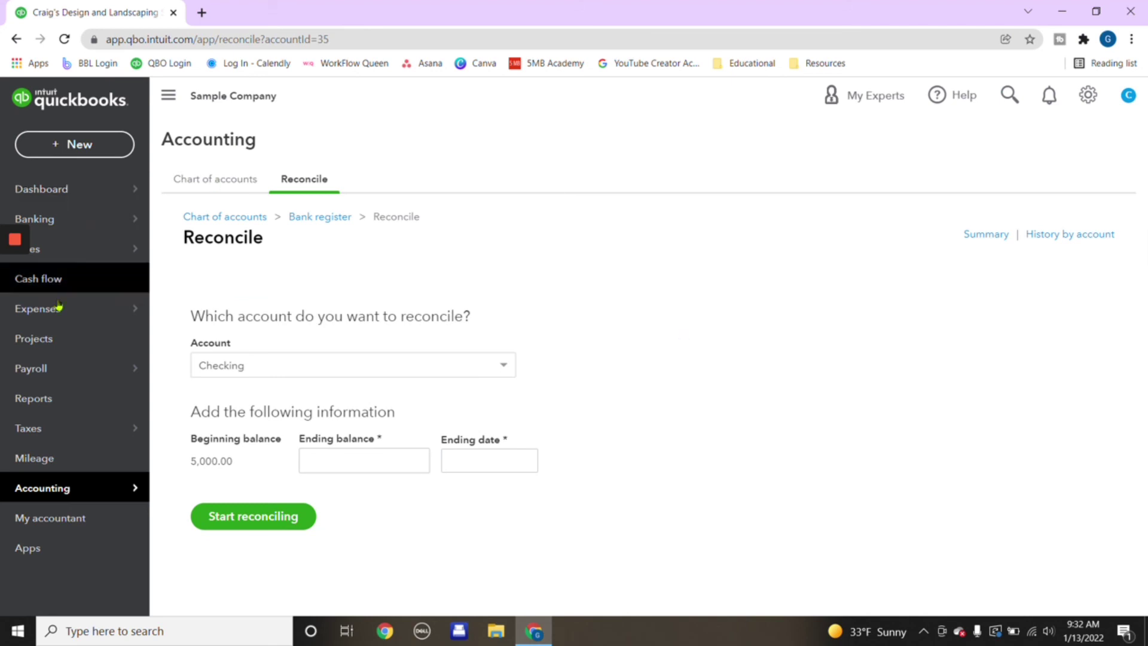
mouse_move(129, 223)
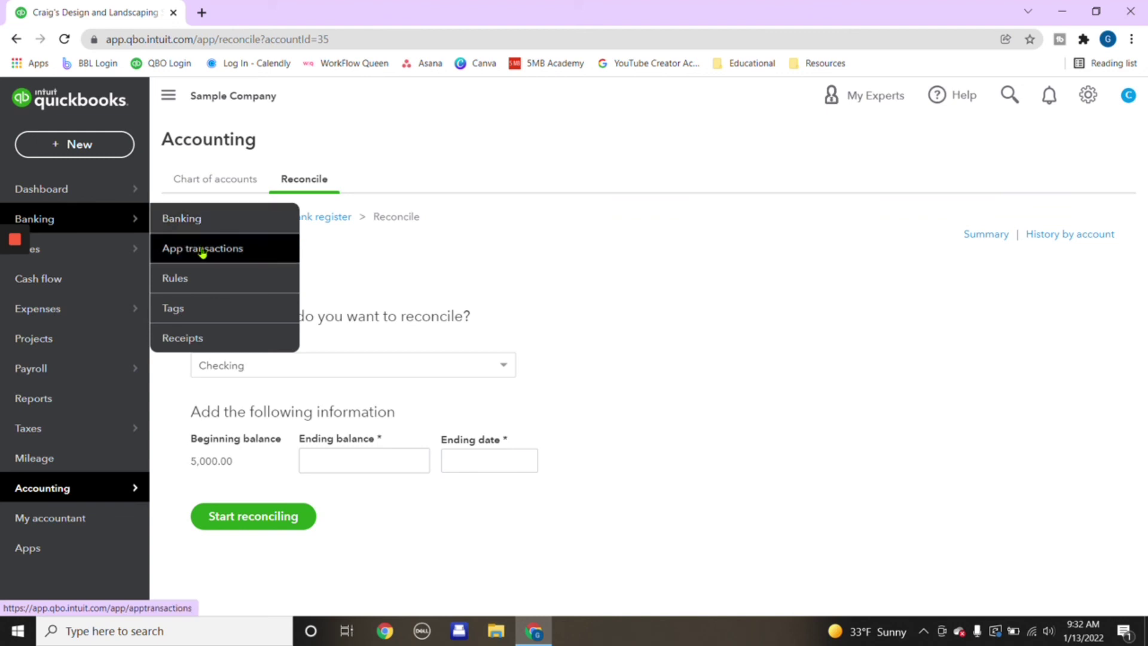
mouse_move(134, 251)
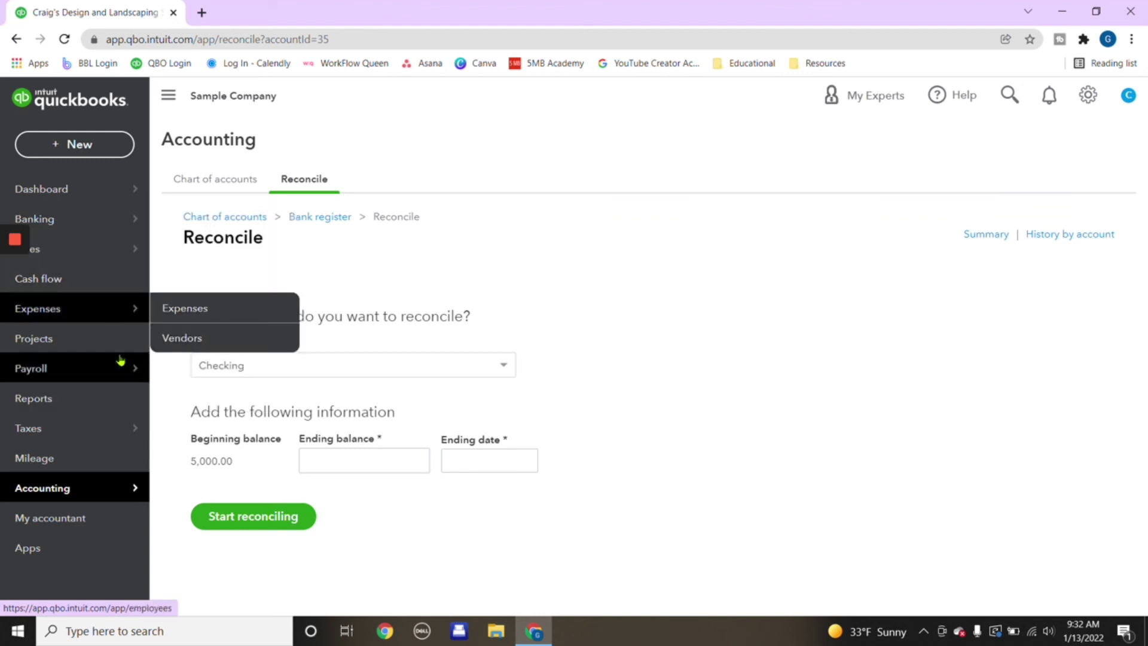
mouse_move(113, 370)
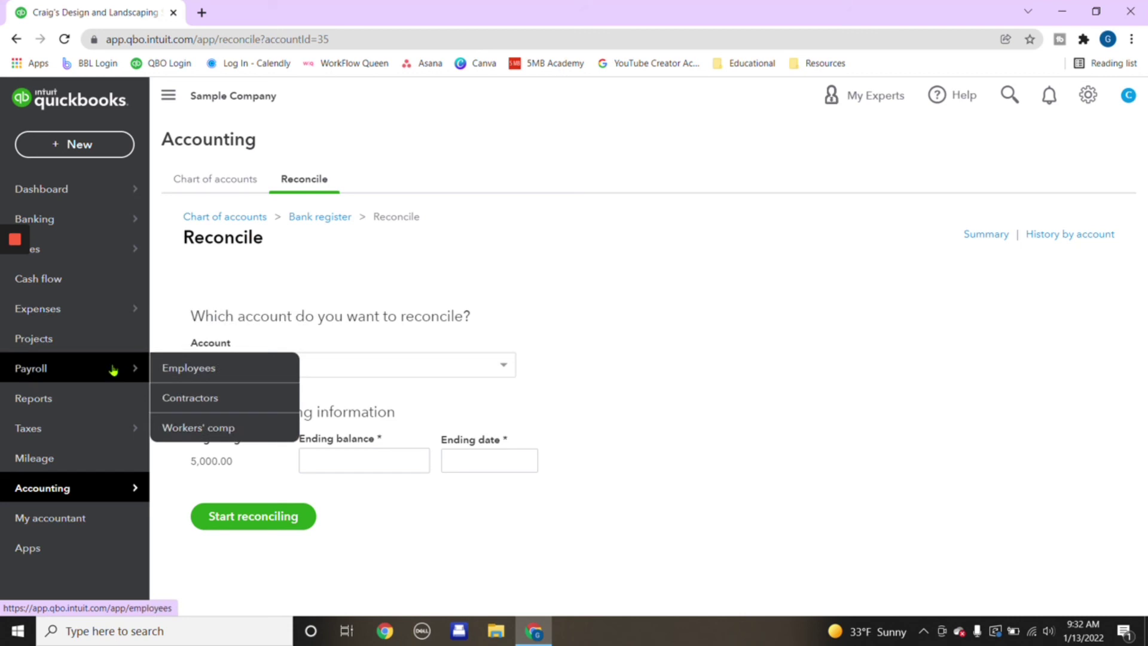
mouse_move(79, 413)
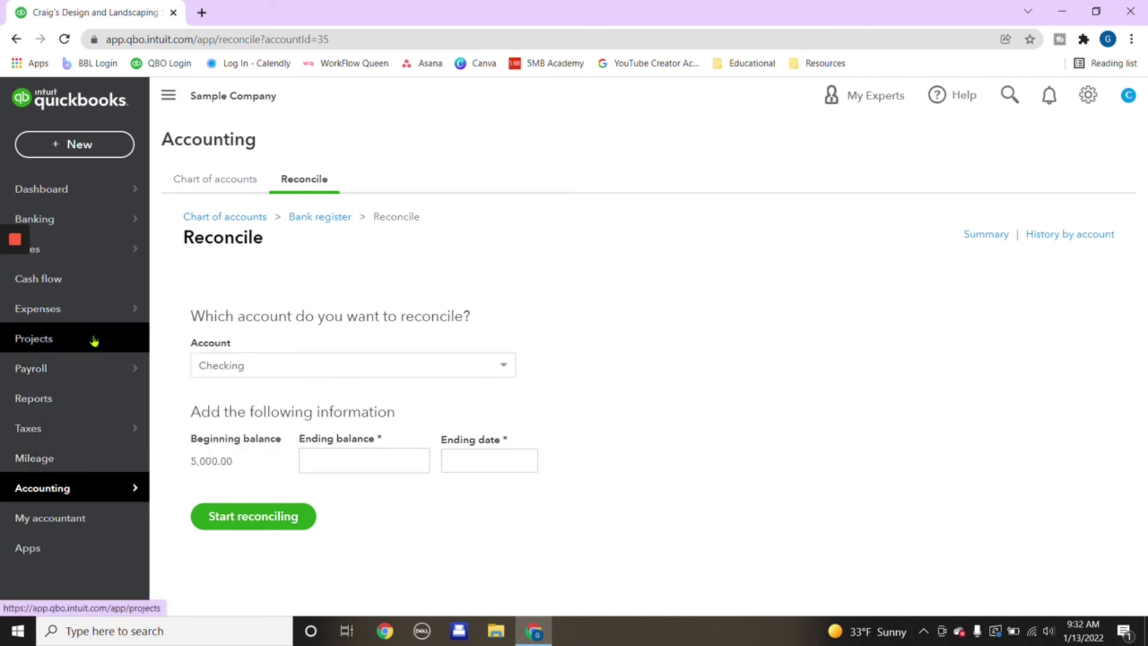
mouse_move(100, 320)
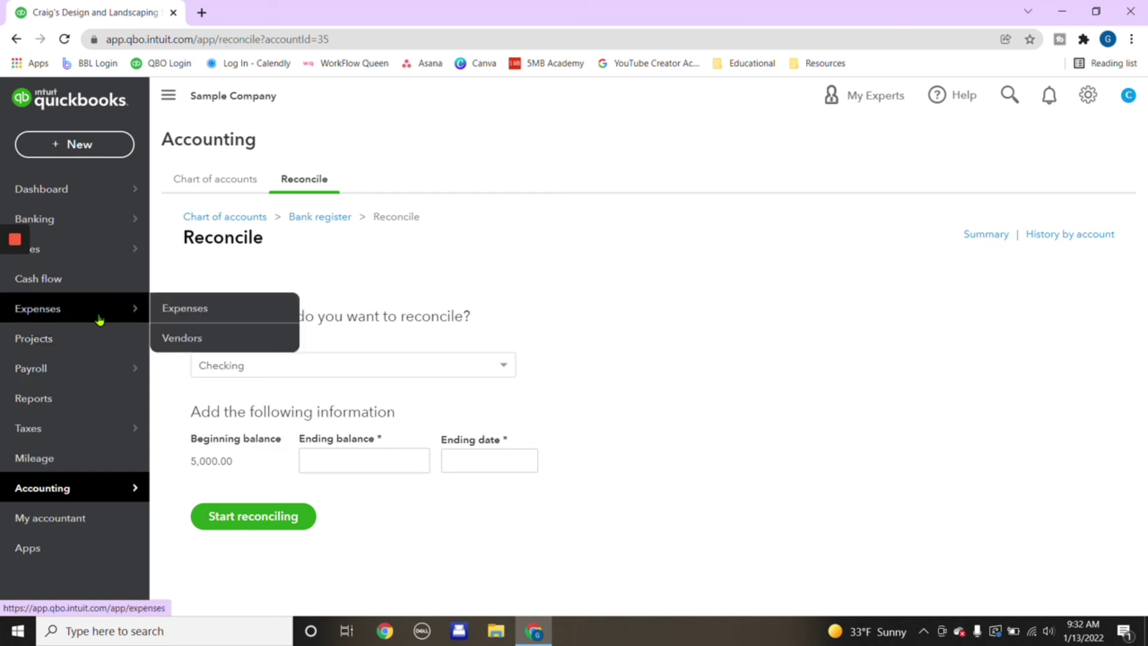